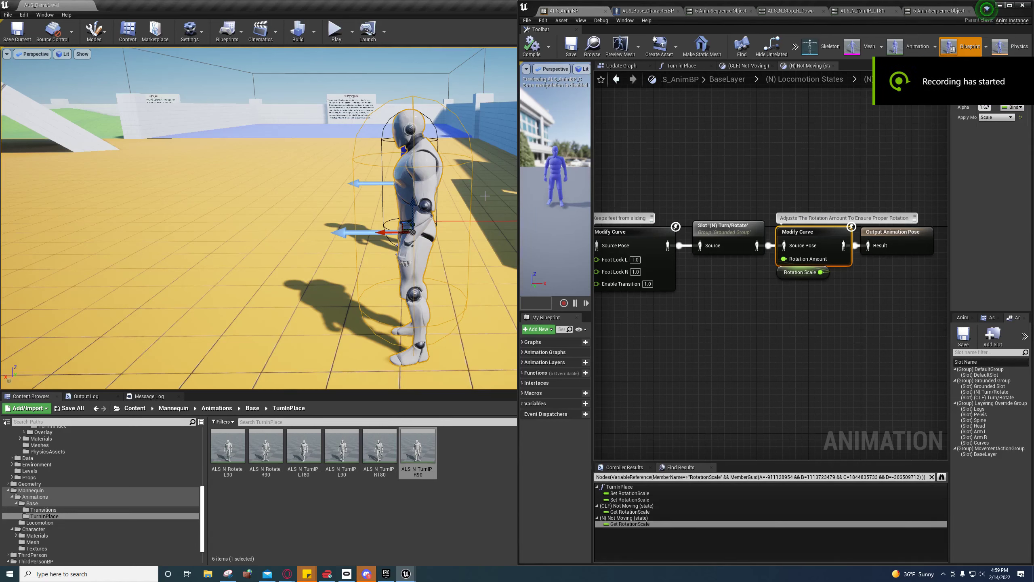
Step: Select the Rotation Amount Modify Curve node in the (N) Not Moving state to show its settings
{"action": "right_click_drag", "start_coordinate": [721, 313], "coordinate": [635, 345]}
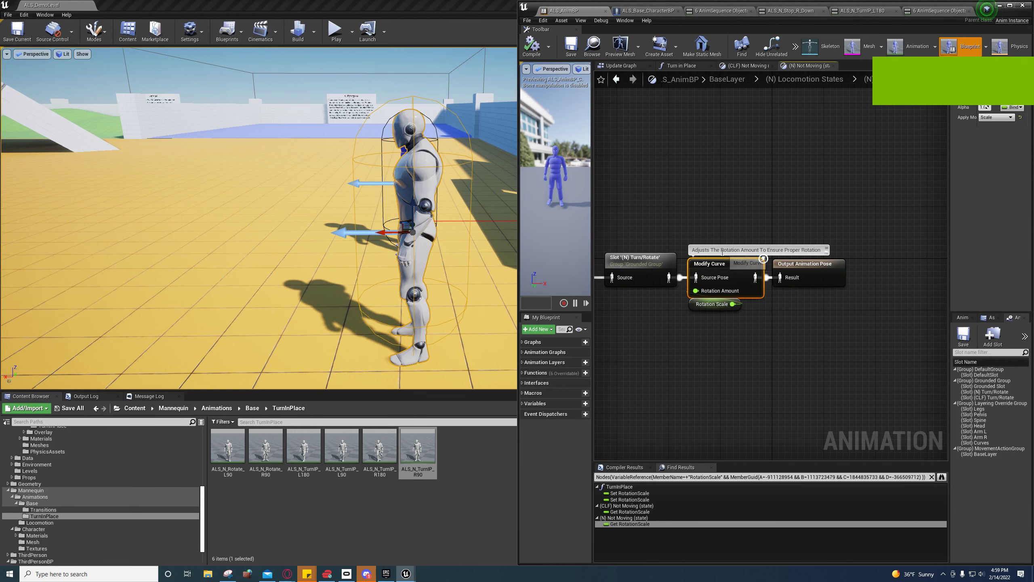
{"action": "left_click", "coordinate": [719, 225]}
{"action": "right_click_drag", "start_coordinate": [719, 225], "coordinate": [731, 224]}
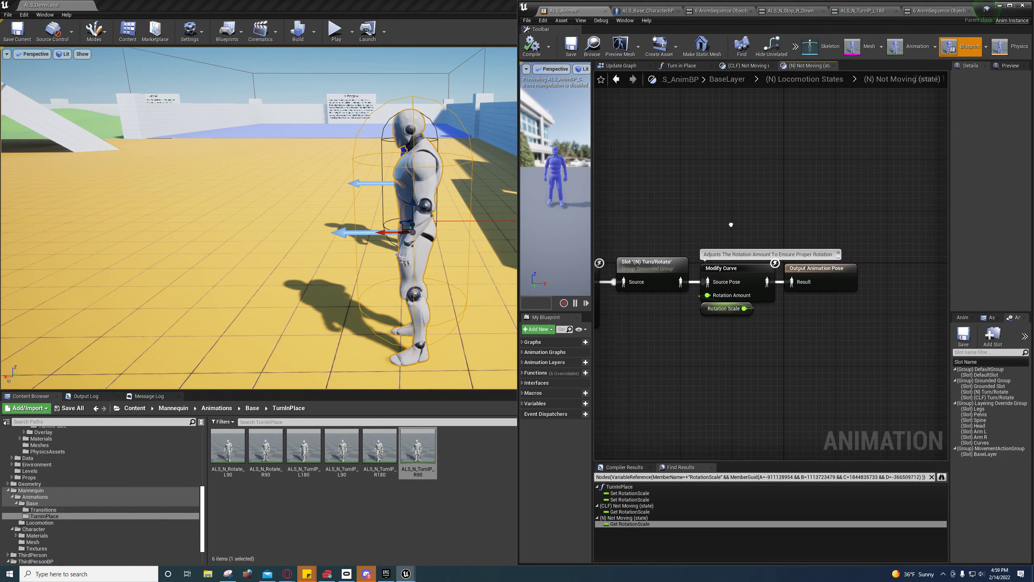
{"action": "left_click", "coordinate": [725, 269]}
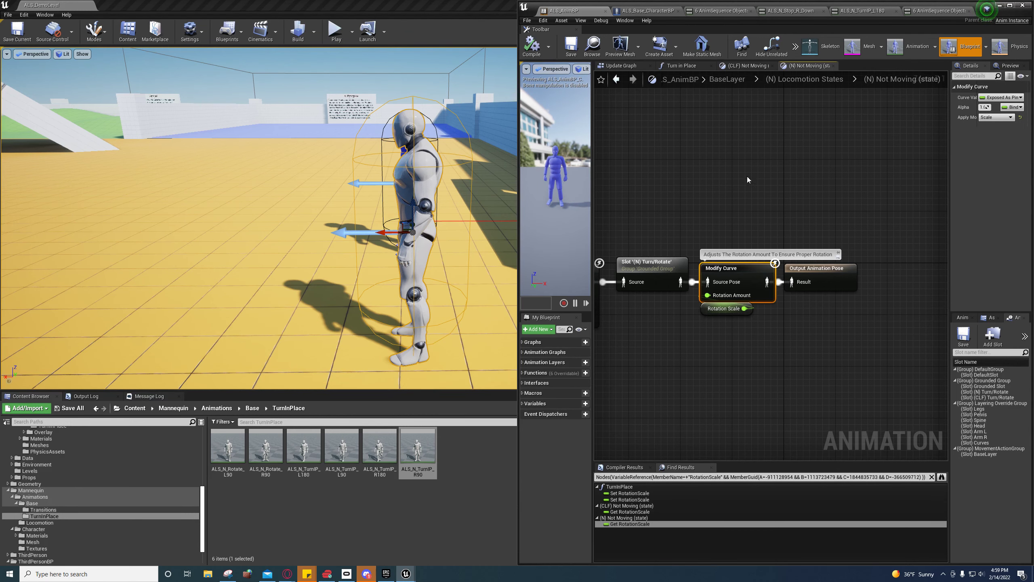
Step: Play-test the demo level to check the character's movement and turn-in-place rotation, and end the session
{"action": "left_click", "coordinate": [345, 37]}
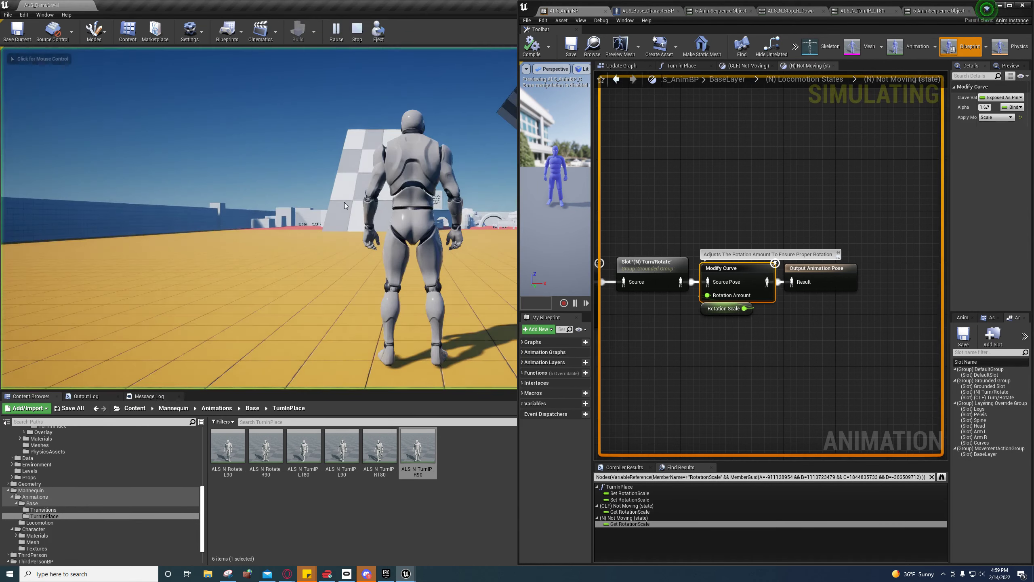
{"action": "key", "text": "w"}
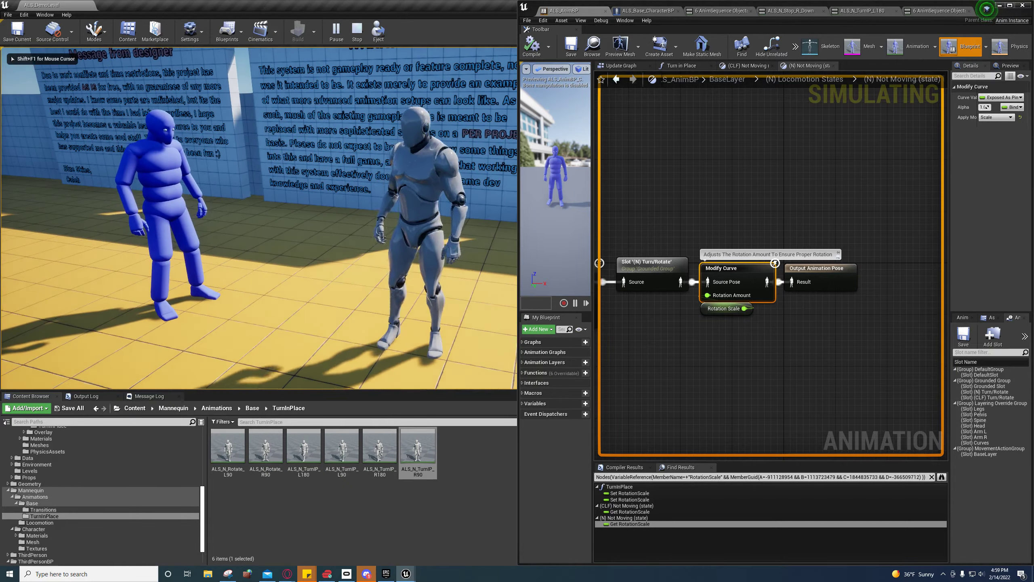
{"action": "mouse_move", "coordinate": [259, 217]}
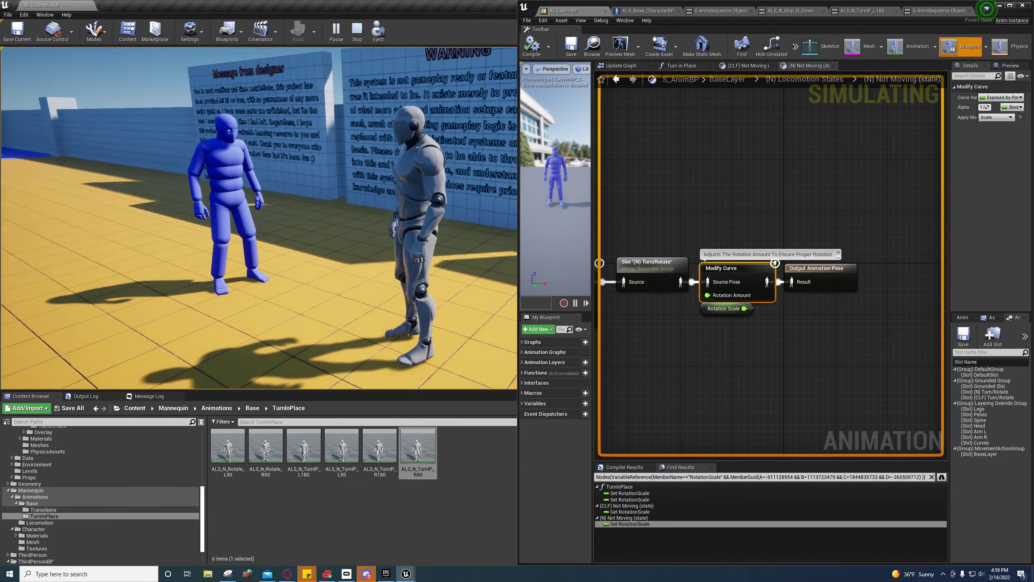
{"action": "key", "text": "Escape"}
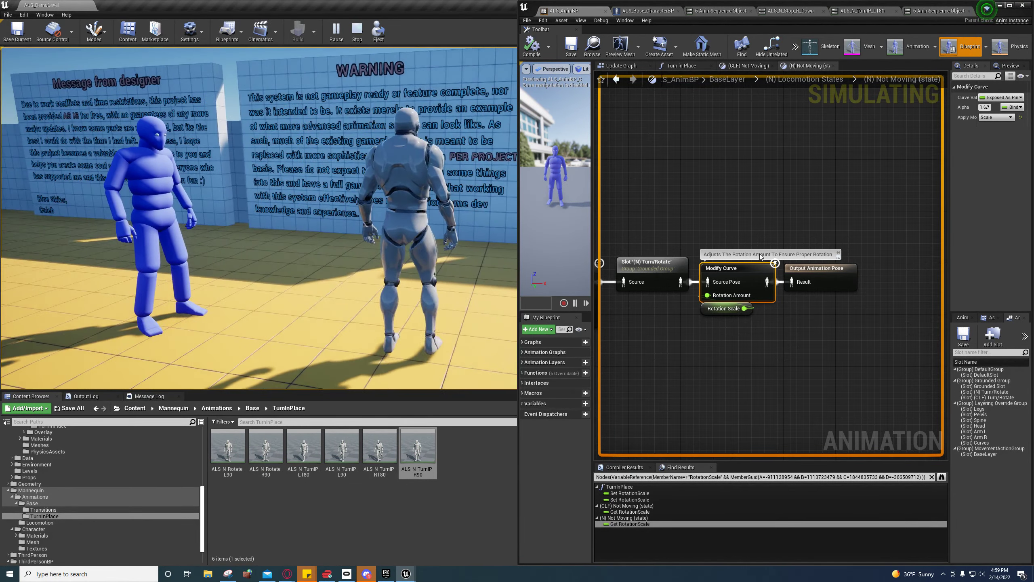
Step: Switch to ThirdPerson_AnimBP and set the Rotation Amount Modify Curve node's apply mode to Blend
{"action": "right_click_drag", "start_coordinate": [698, 331], "coordinate": [671, 327]}
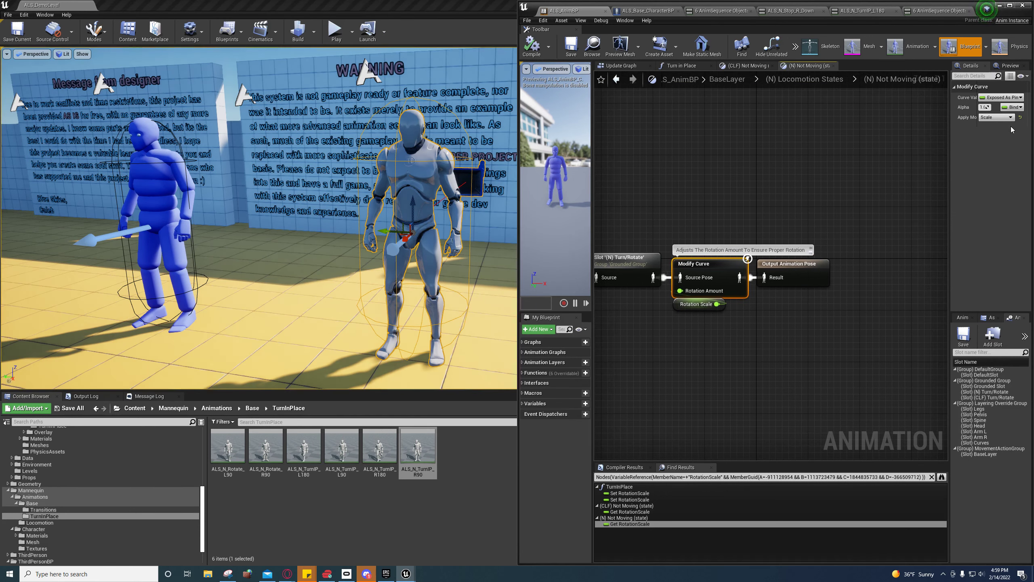
{"action": "left_click", "coordinate": [1000, 120]}
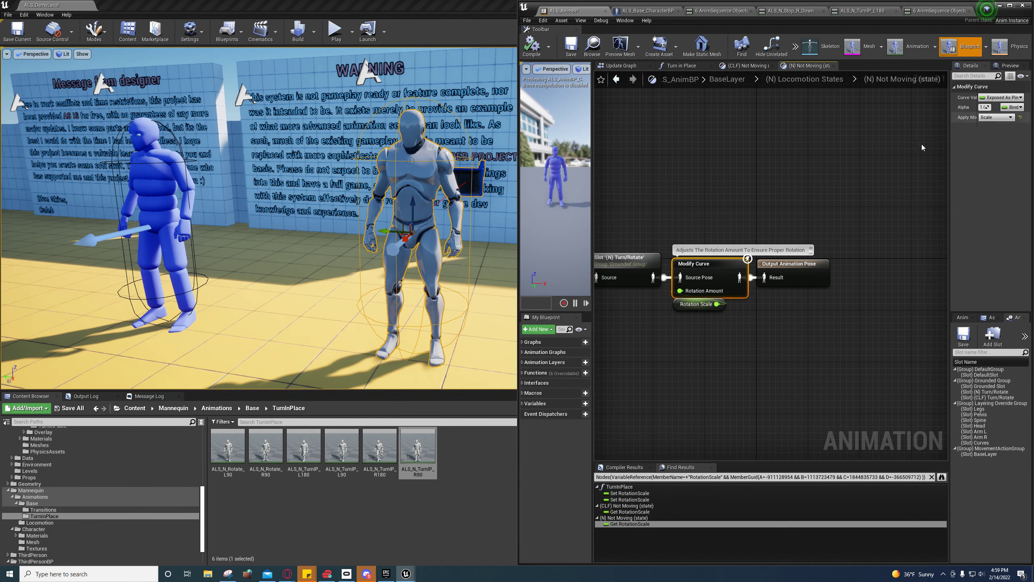
{"action": "mouse_move", "coordinate": [406, 573]}
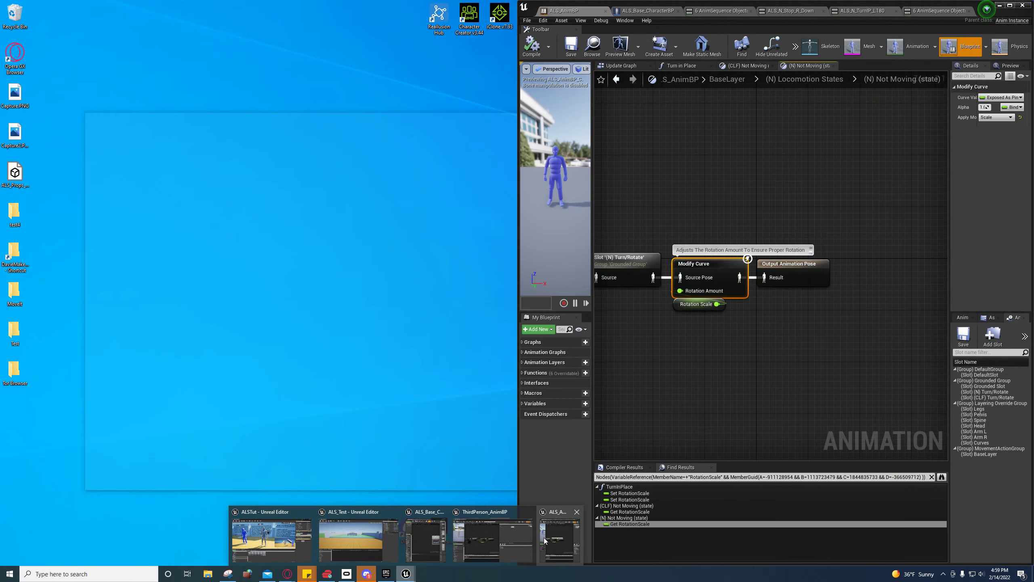
{"action": "left_click", "coordinate": [493, 538]}
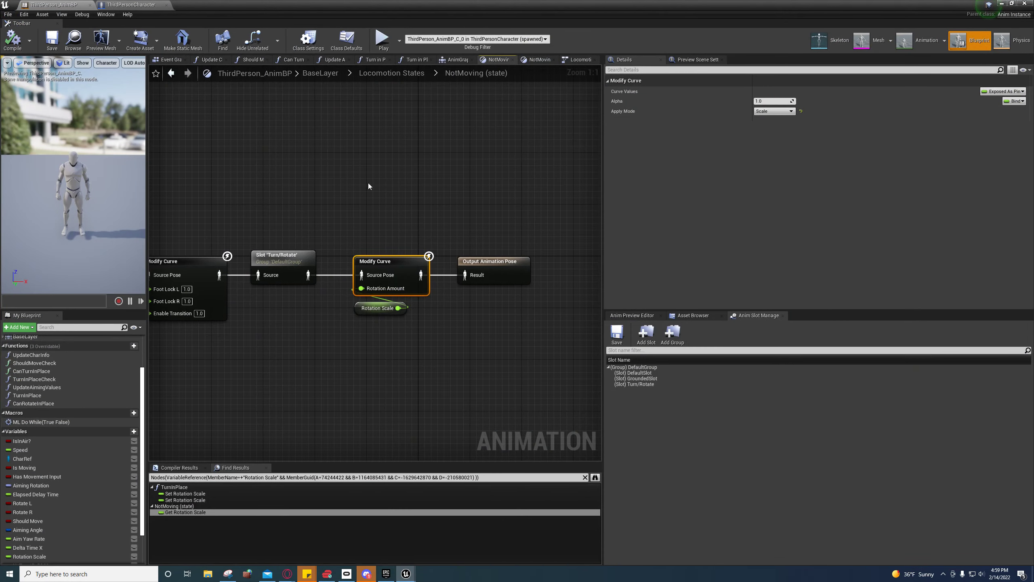
{"action": "left_click", "coordinate": [773, 111]}
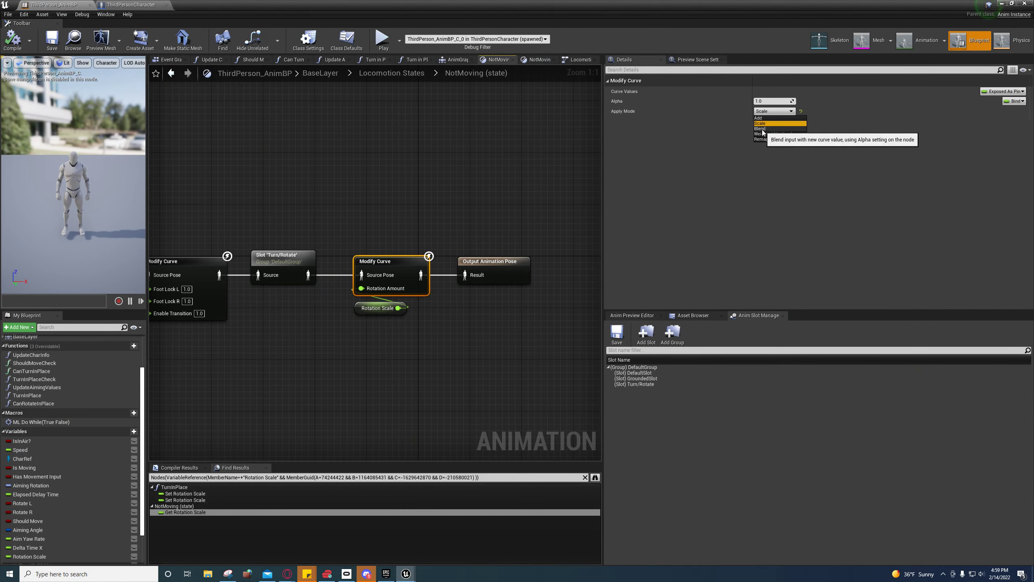
{"action": "left_click", "coordinate": [762, 130]}
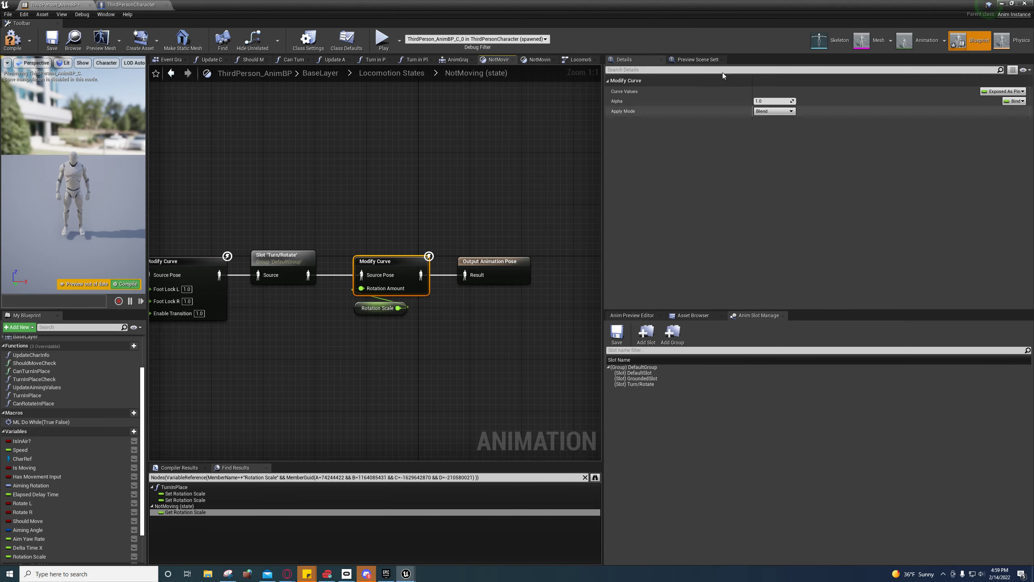
Step: Bring the demo level back into view and play-test the character's turning with the animation blueprint window alongside
{"action": "left_click_drag", "start_coordinate": [516, 6], "coordinate": [752, 69]}
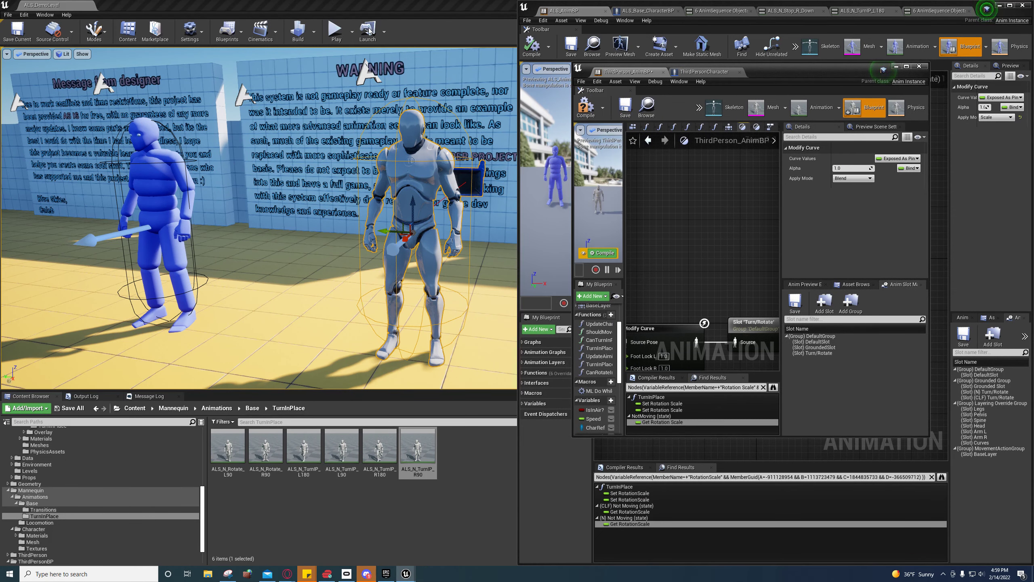
{"action": "left_click", "coordinate": [337, 31]}
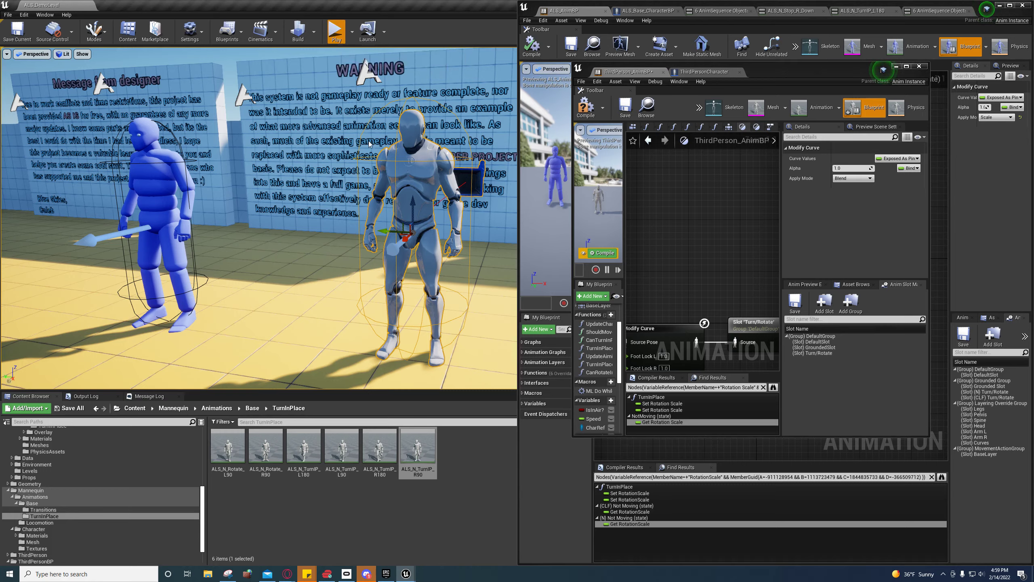
{"action": "mouse_move", "coordinate": [259, 218]}
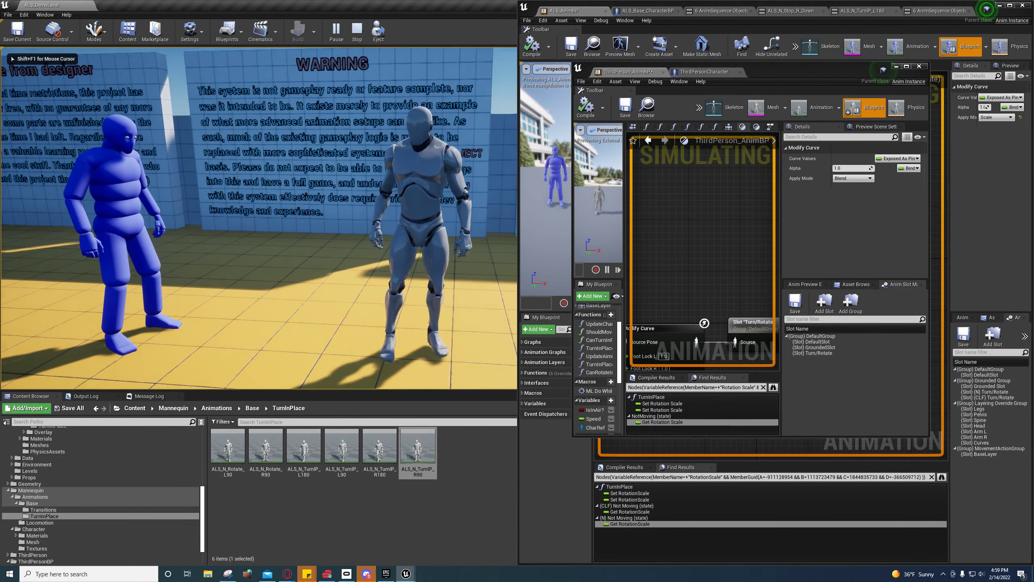
{"action": "key", "text": "w"}
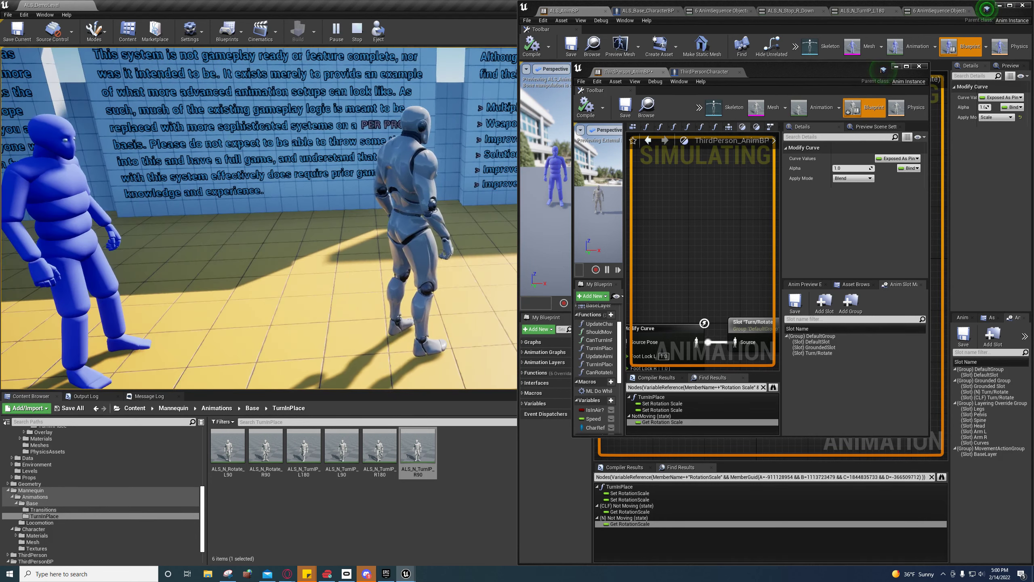
{"action": "key", "text": "Escape"}
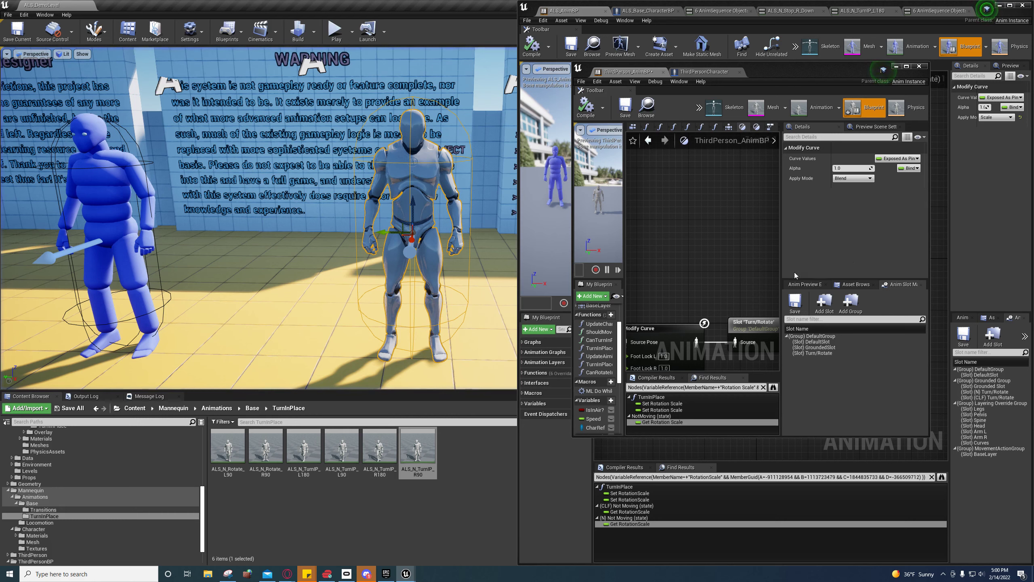
Step: Set the Rotation Amount Modify Curve node's apply mode to Scale in ThirdPerson_AnimBP, and compile and save the blueprint
{"action": "right_click_drag", "start_coordinate": [730, 271], "coordinate": [719, 256]}
{"action": "left_click", "coordinate": [906, 67]}
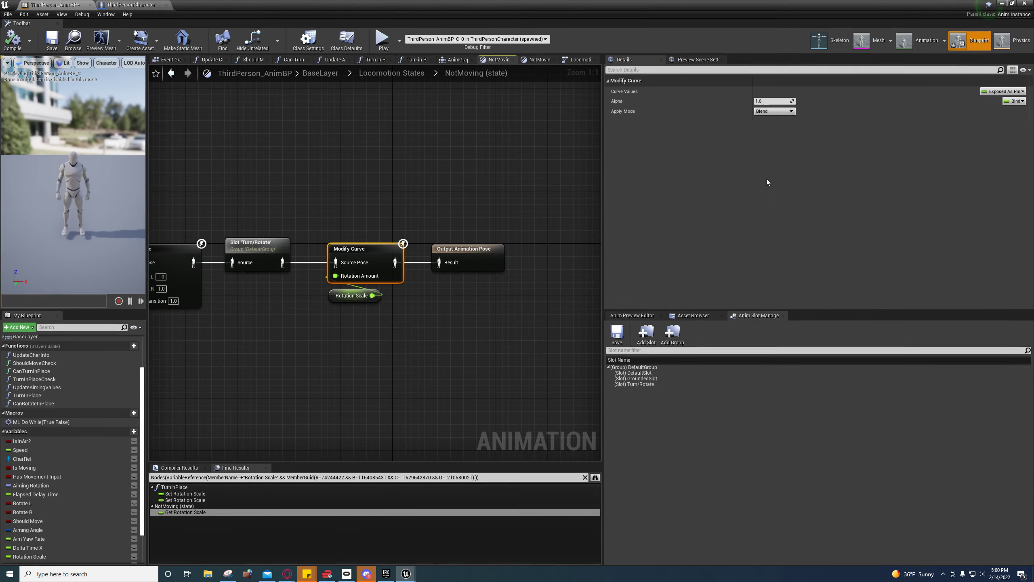
{"action": "right_click_drag", "start_coordinate": [433, 215], "coordinate": [477, 249]}
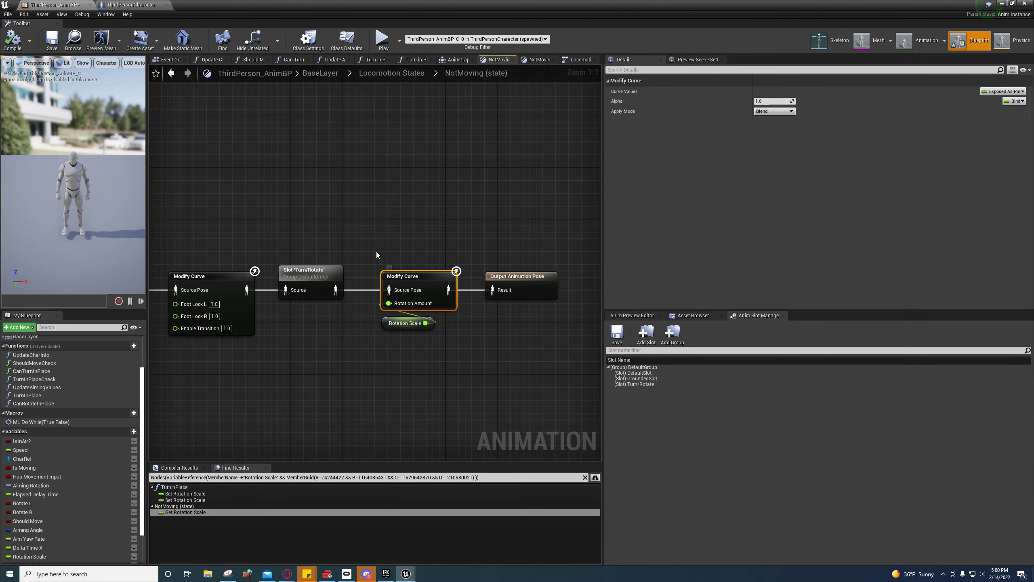
{"action": "right_click_drag", "start_coordinate": [377, 254], "coordinate": [396, 272]}
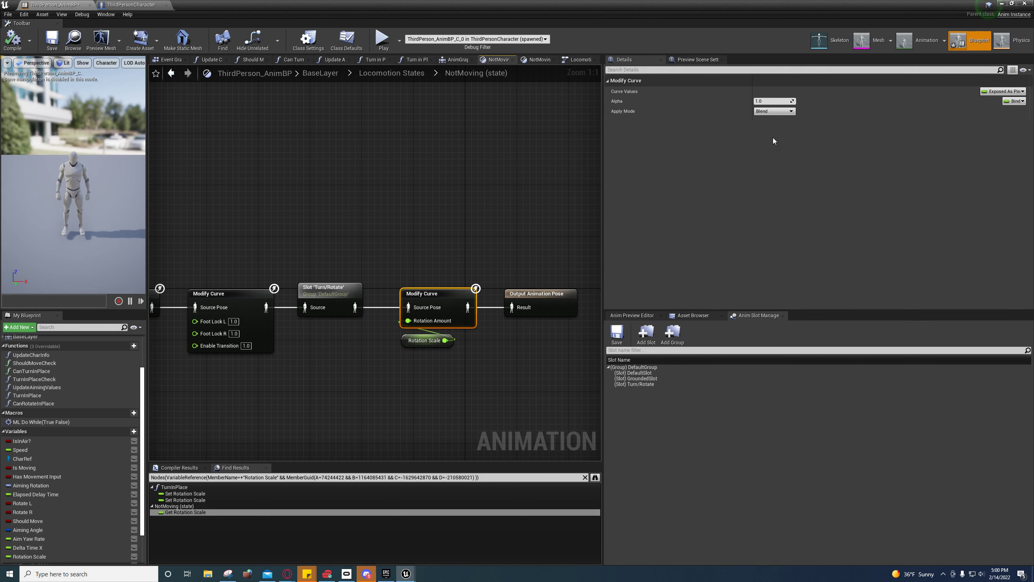
{"action": "left_click", "coordinate": [774, 111]}
{"action": "left_click", "coordinate": [766, 128]}
{"action": "right_click_drag", "start_coordinate": [410, 270], "coordinate": [352, 235]}
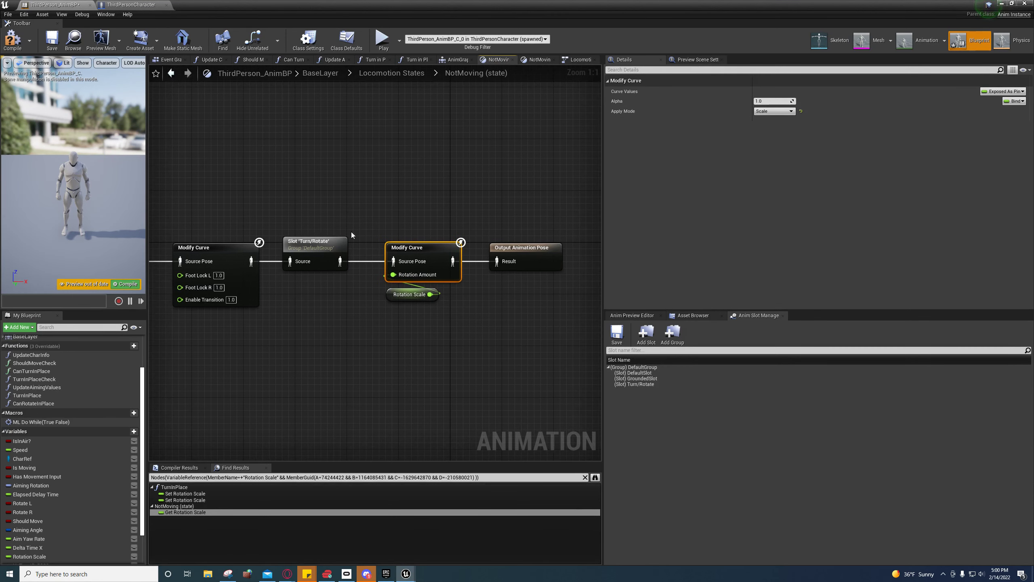
{"action": "left_click", "coordinate": [12, 38]}
{"action": "left_click", "coordinate": [52, 38]}
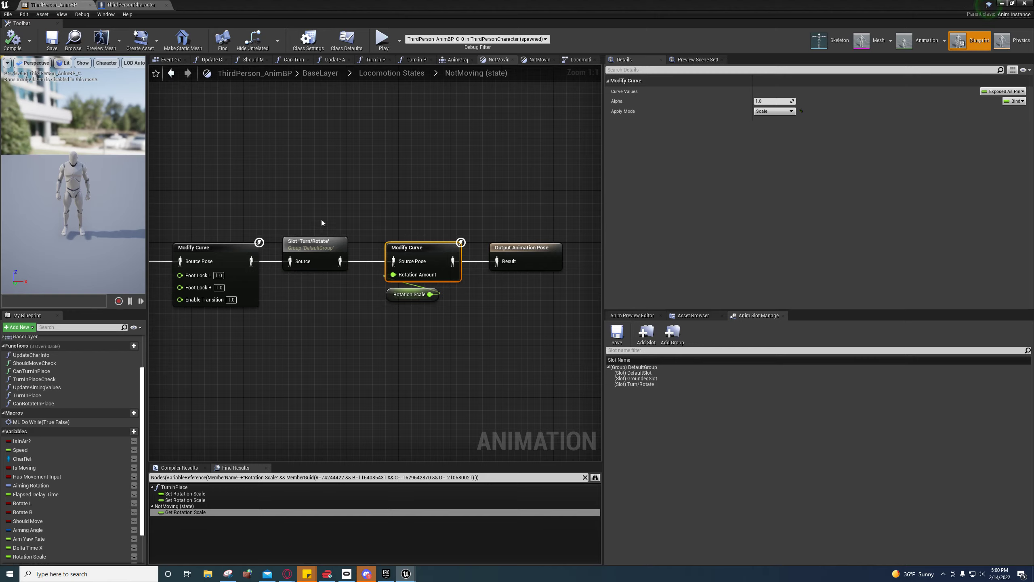
Step: Open the ALS_N_TurnIP_R90 animation from the TurnInPlace folder
{"action": "right_click_drag", "start_coordinate": [372, 220], "coordinate": [254, 188]}
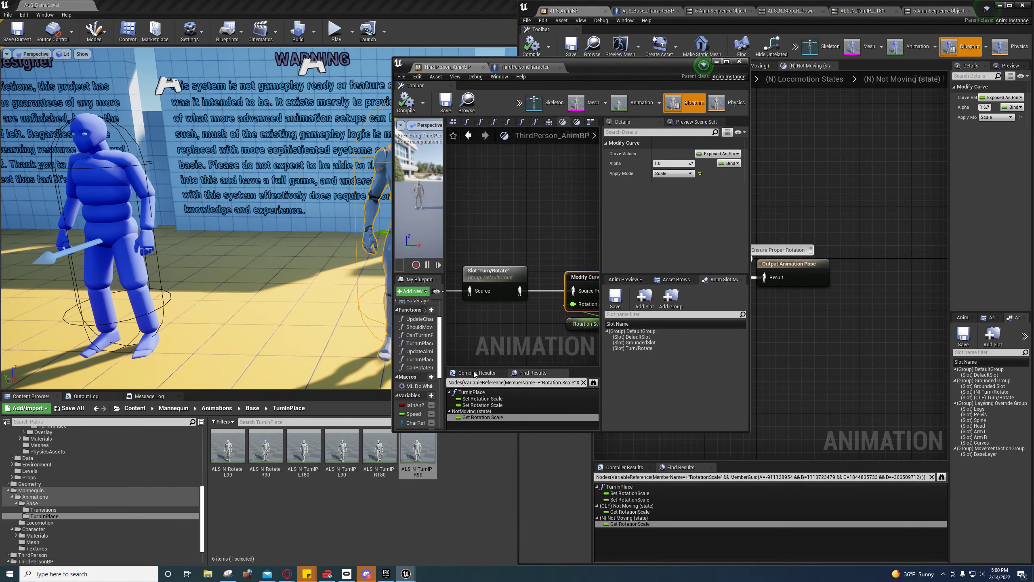
{"action": "mouse_move", "coordinate": [404, 459]}
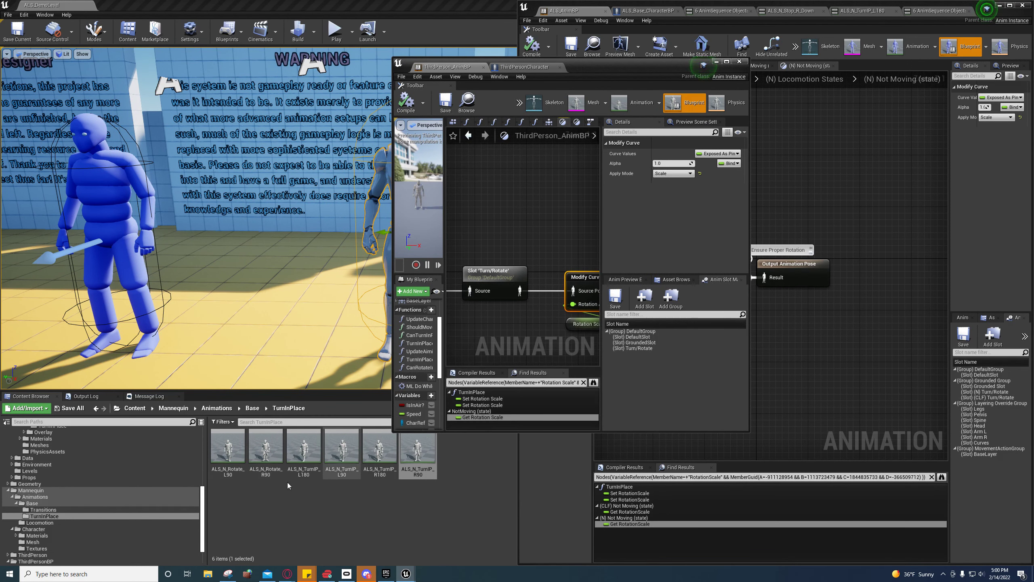
{"action": "double_click", "coordinate": [425, 457]}
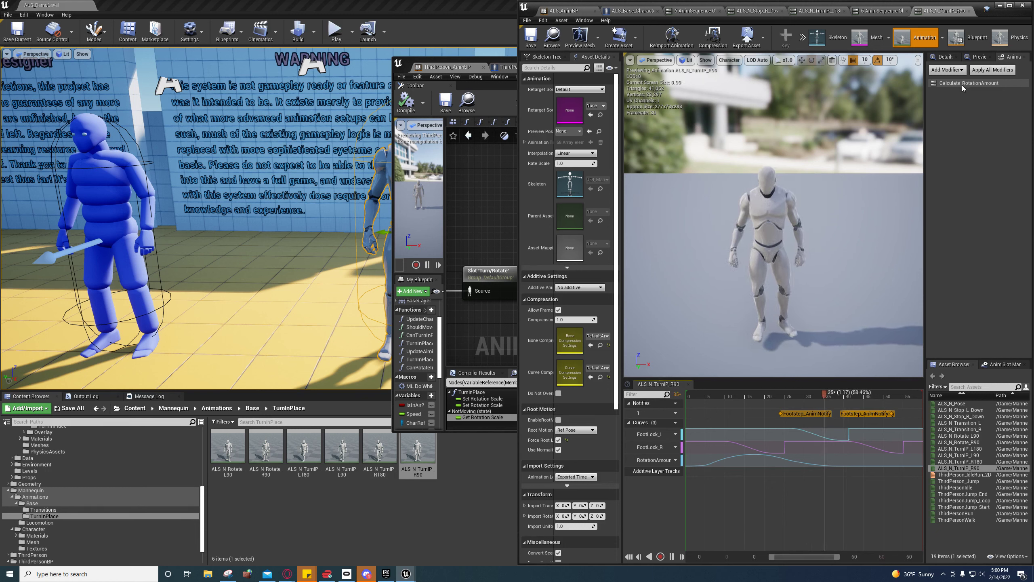
Step: Remove the RotationAmount curve from ALS_N_TurnIP_R90 and regenerate it by applying the Calculate_RotationAmount modifier
{"action": "right_click", "coordinate": [980, 84]}
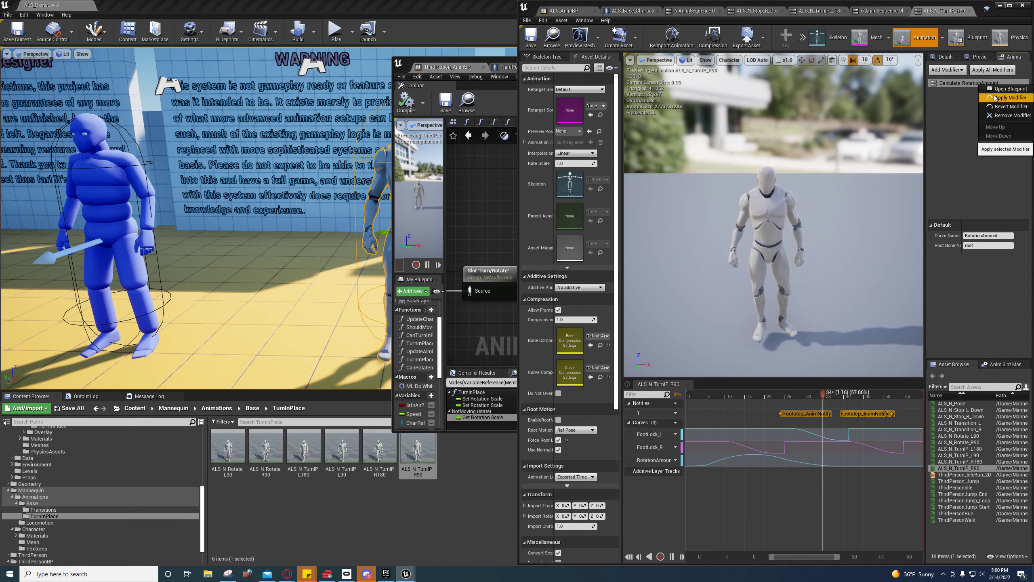
{"action": "left_click", "coordinate": [752, 462]}
{"action": "right_click", "coordinate": [752, 463]}
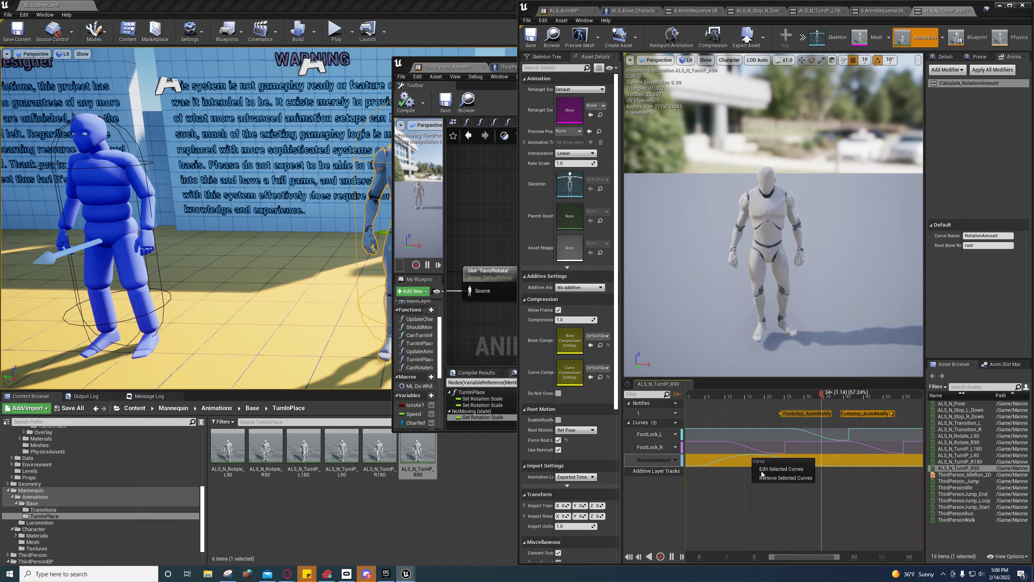
{"action": "left_click", "coordinate": [769, 481]}
{"action": "right_click", "coordinate": [964, 83]}
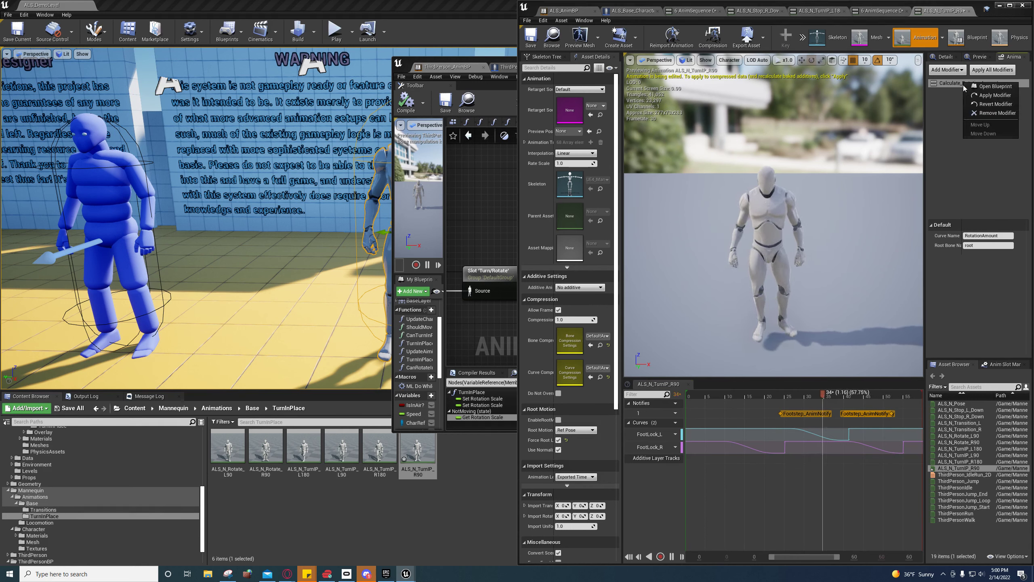
{"action": "left_click", "coordinate": [978, 96]}
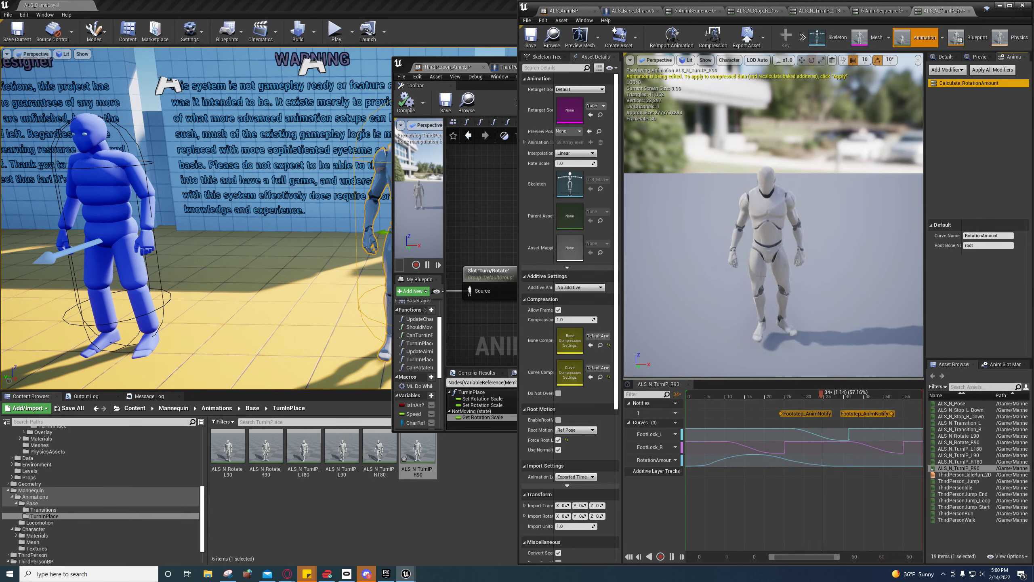
{"action": "right_click_drag", "start_coordinate": [785, 265], "coordinate": [748, 261]}
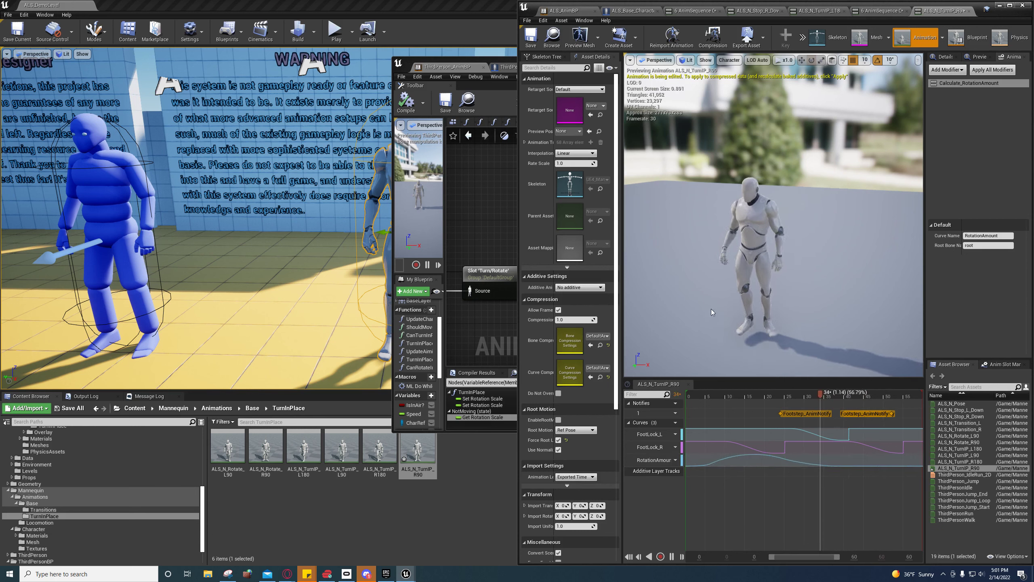
{"action": "right_click_drag", "start_coordinate": [711, 309], "coordinate": [799, 305]}
{"action": "key", "text": "a"}
{"action": "key", "text": "a"}
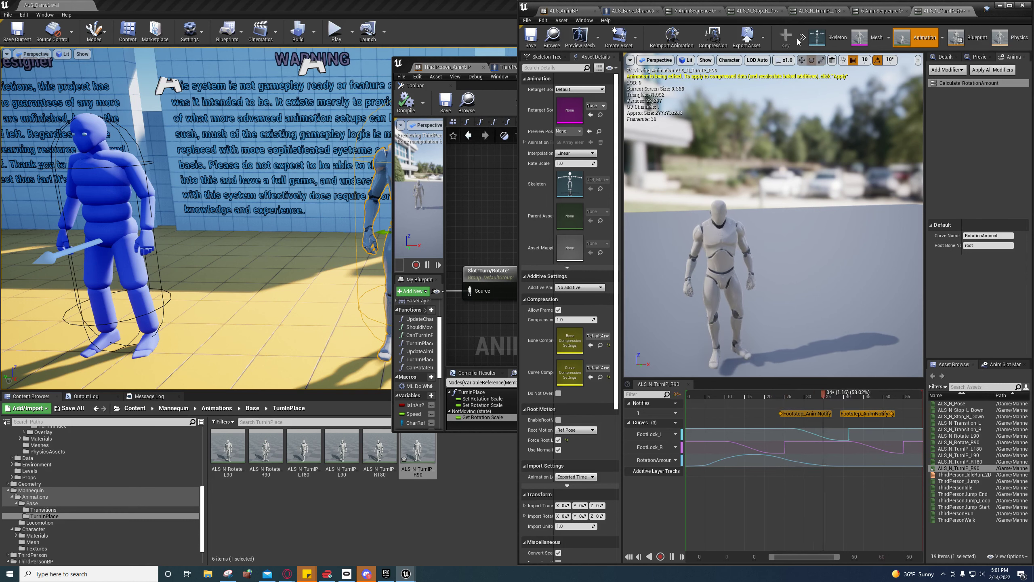
Step: Return to the NotMoving state of ThirdPerson_AnimBP and select the Rotation Amount Modify Curve node
{"action": "left_click", "coordinate": [493, 185]}
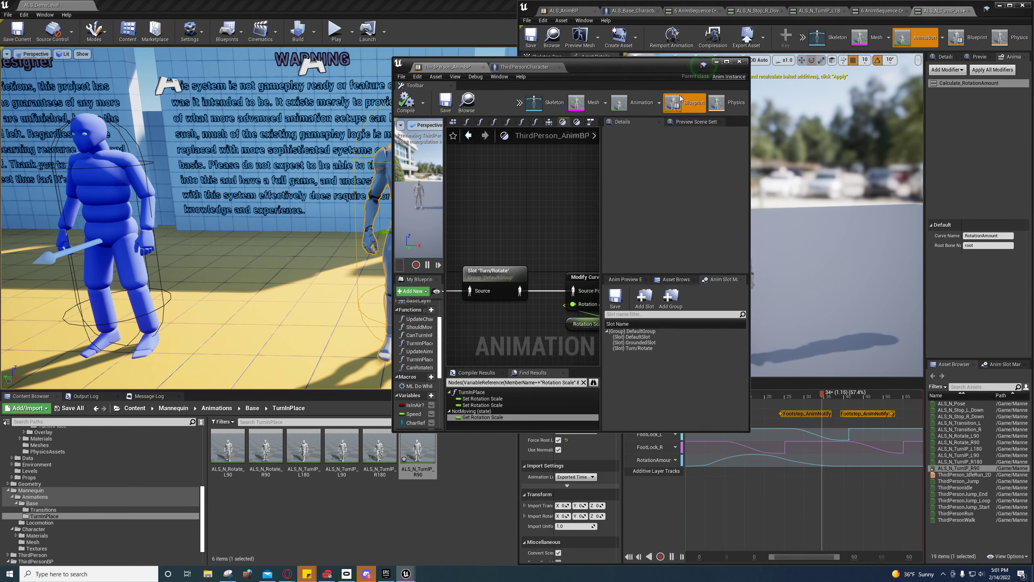
{"action": "double_click", "coordinate": [725, 65]}
{"action": "right_click_drag", "start_coordinate": [437, 208], "coordinate": [601, 256]}
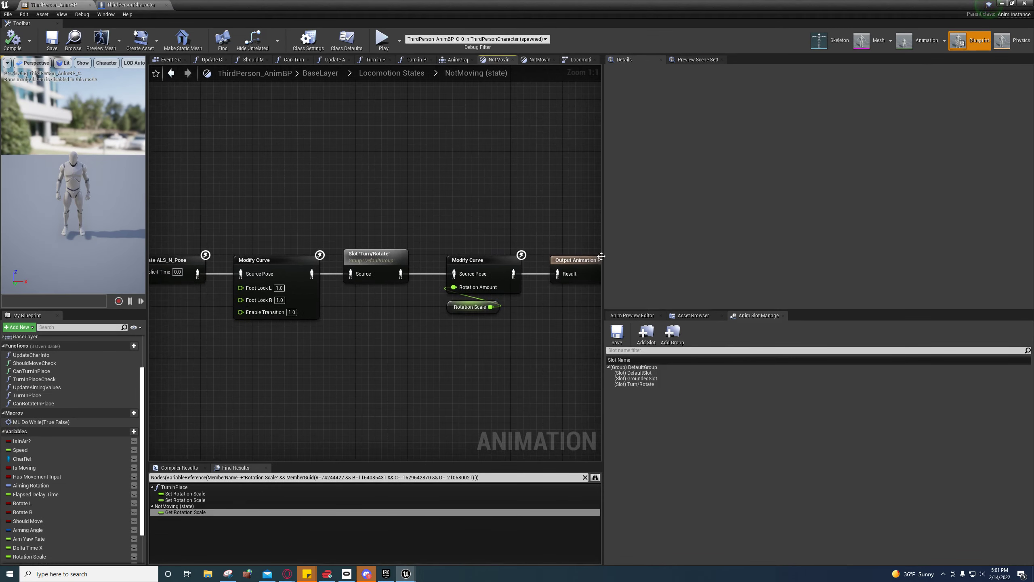
{"action": "left_click", "coordinate": [479, 277]}
{"action": "right_click_drag", "start_coordinate": [479, 277], "coordinate": [361, 314]}
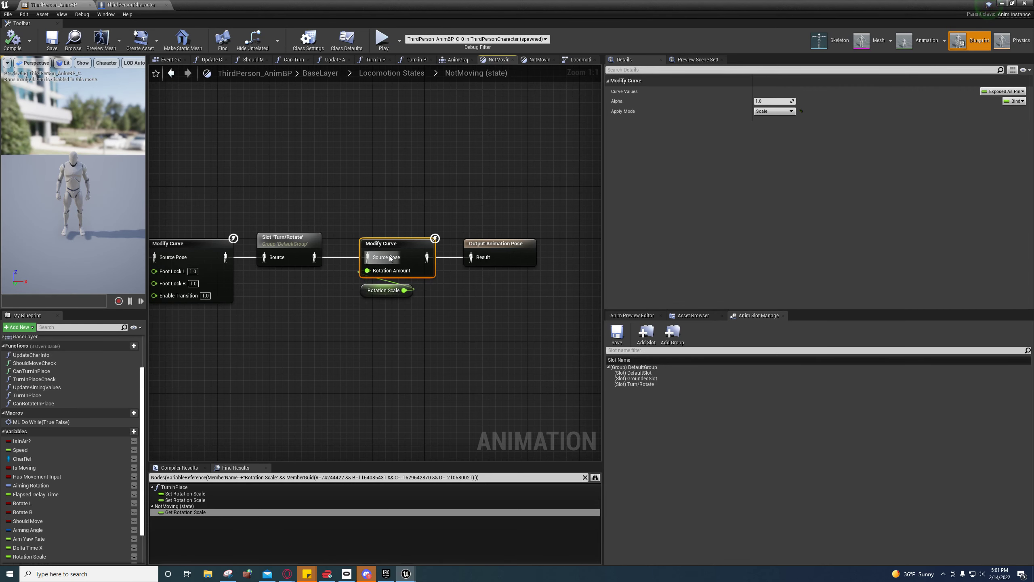
Step: Open the Turn in Place function with a wider graph area and examine the Turn Angle input in the Step 4 rotation scale calculation
{"action": "left_click", "coordinate": [456, 60]}
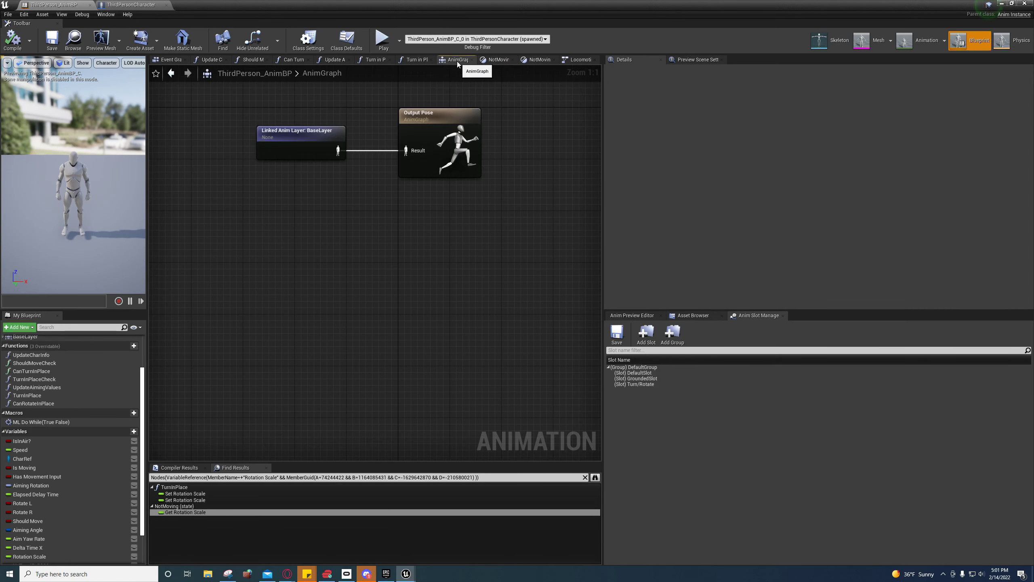
{"action": "left_click", "coordinate": [498, 60]}
{"action": "left_click", "coordinate": [417, 60]}
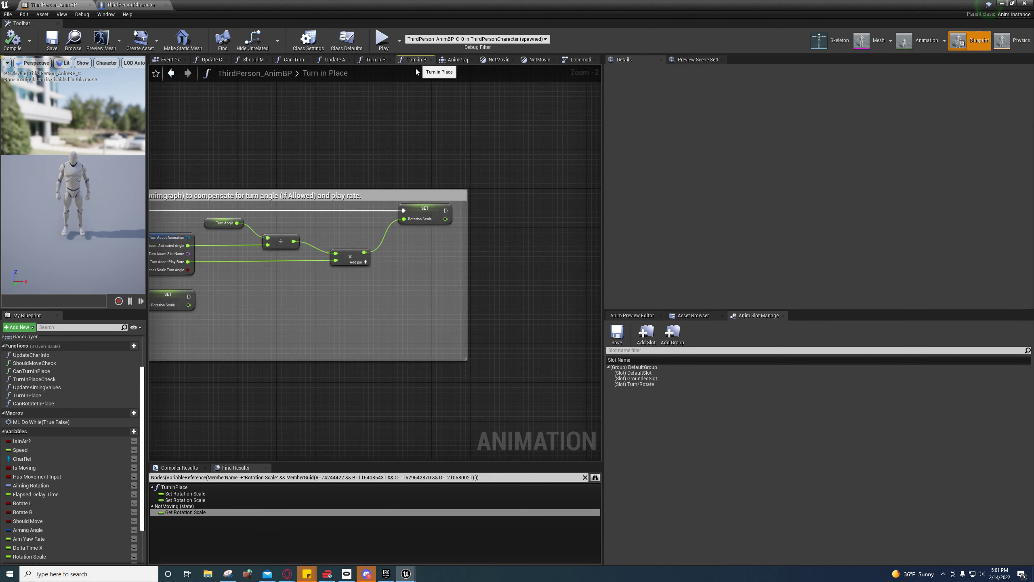
{"action": "right_click_drag", "start_coordinate": [331, 273], "coordinate": [361, 312]}
{"action": "left_click_drag", "start_coordinate": [603, 277], "coordinate": [870, 278]}
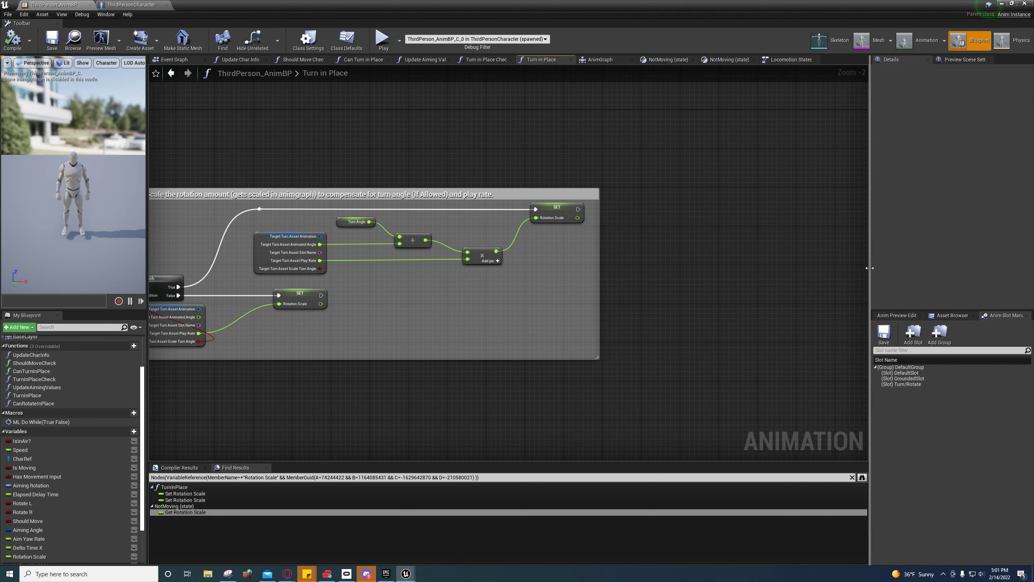
{"action": "right_click_drag", "start_coordinate": [344, 317], "coordinate": [470, 344]}
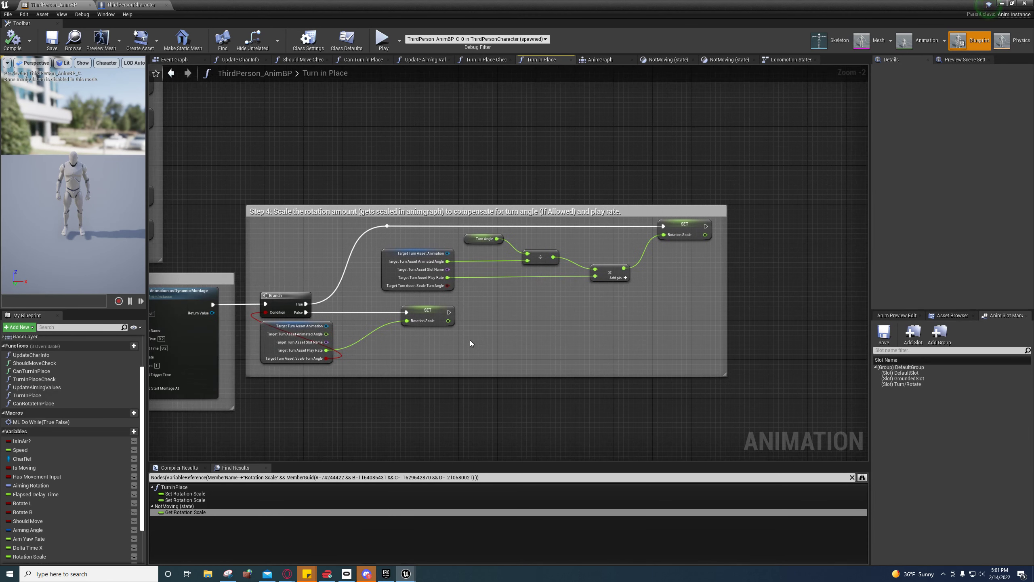
{"action": "left_click", "coordinate": [471, 240]}
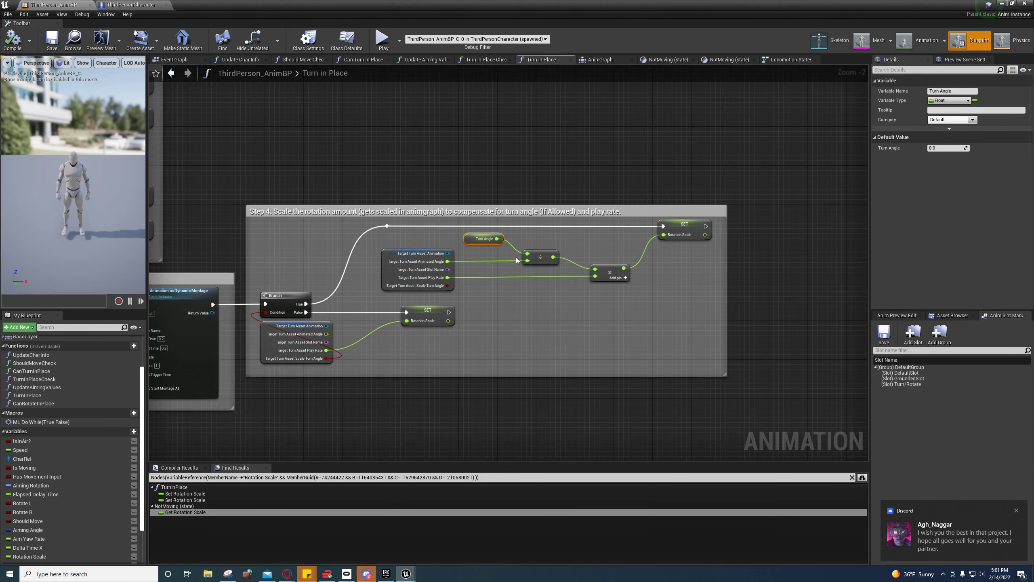
Step: Trace how the Turn in Place function derives the turn angle from Target Rotation in Step 1 and uses it in Step 4
{"action": "right_click_drag", "start_coordinate": [308, 228], "coordinate": [856, 451]}
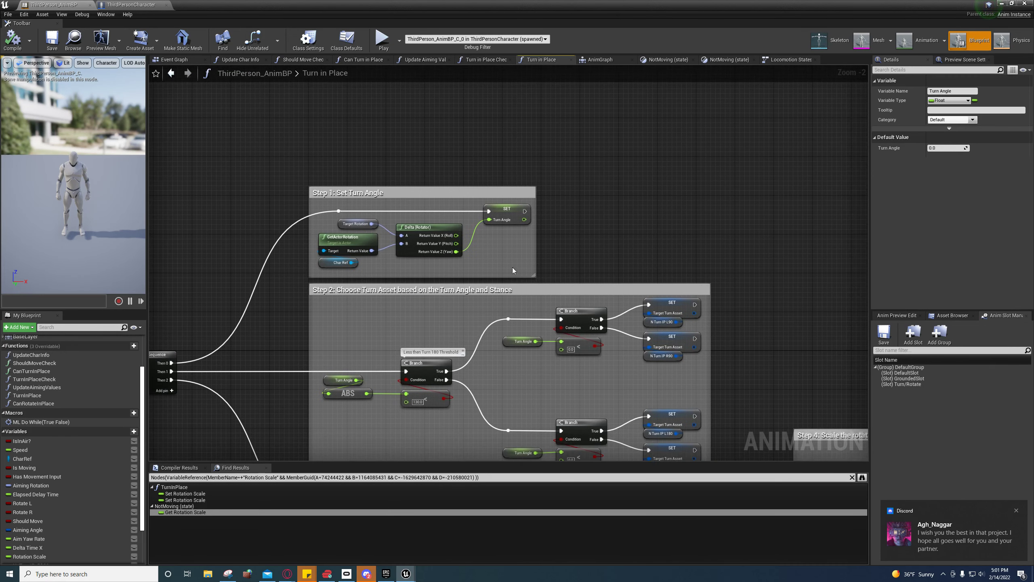
{"action": "left_click", "coordinate": [341, 223]}
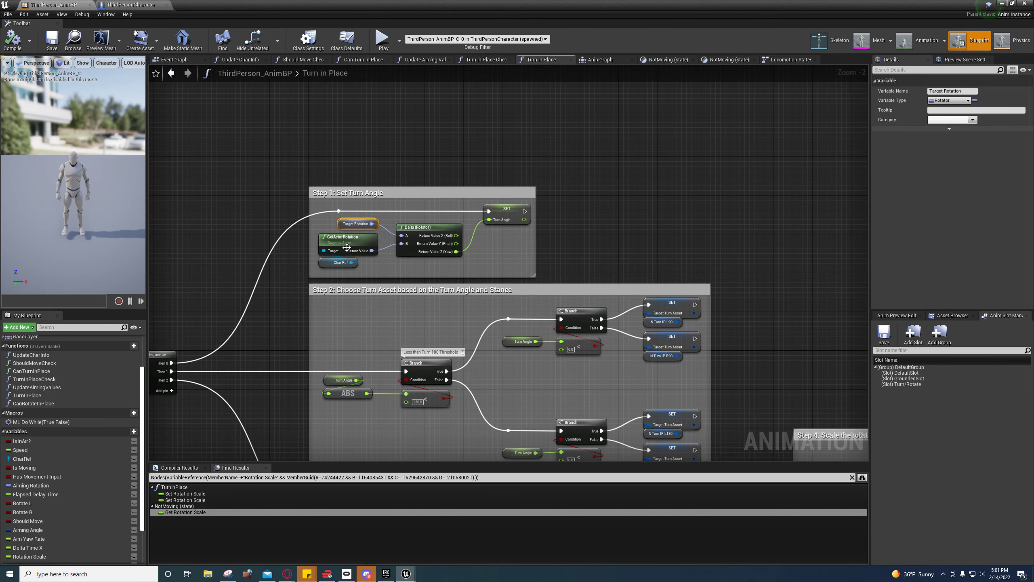
{"action": "right_click_drag", "start_coordinate": [515, 233], "coordinate": [416, 176]}
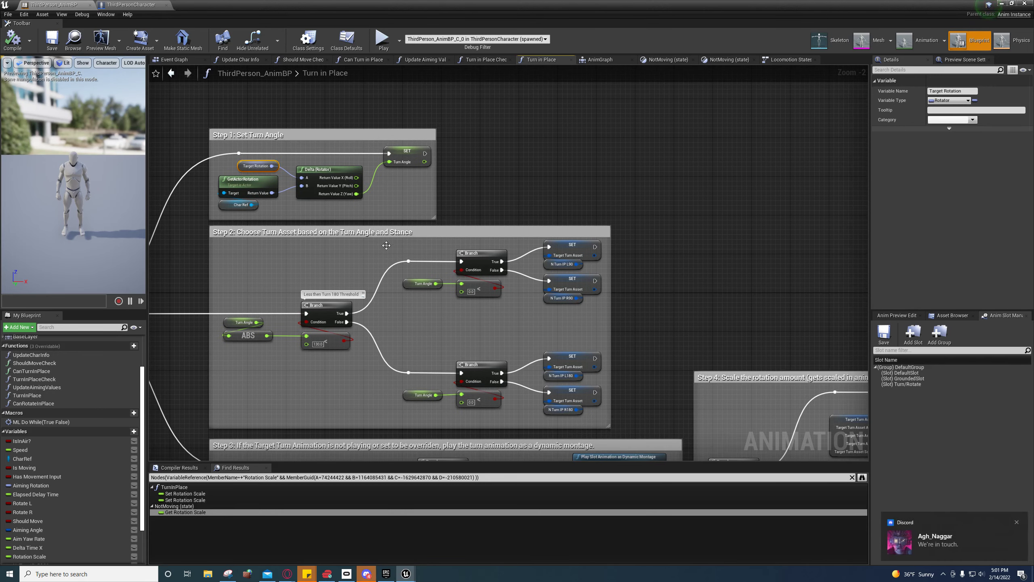
{"action": "right_click_drag", "start_coordinate": [623, 358], "coordinate": [366, 171]}
{"action": "right_click_drag", "start_coordinate": [649, 271], "coordinate": [330, 281]}
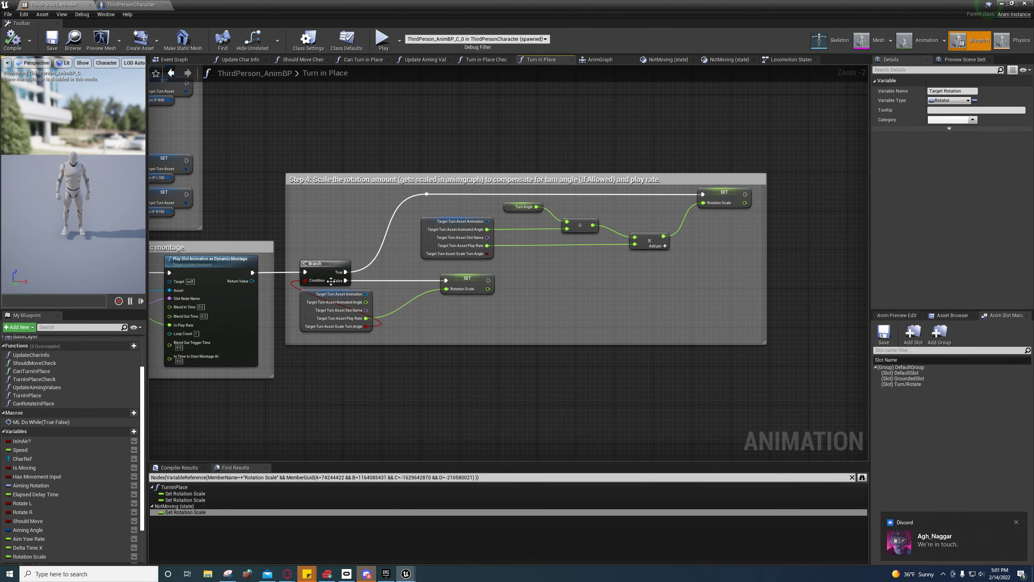
{"action": "right_click_drag", "start_coordinate": [397, 284], "coordinate": [428, 334]}
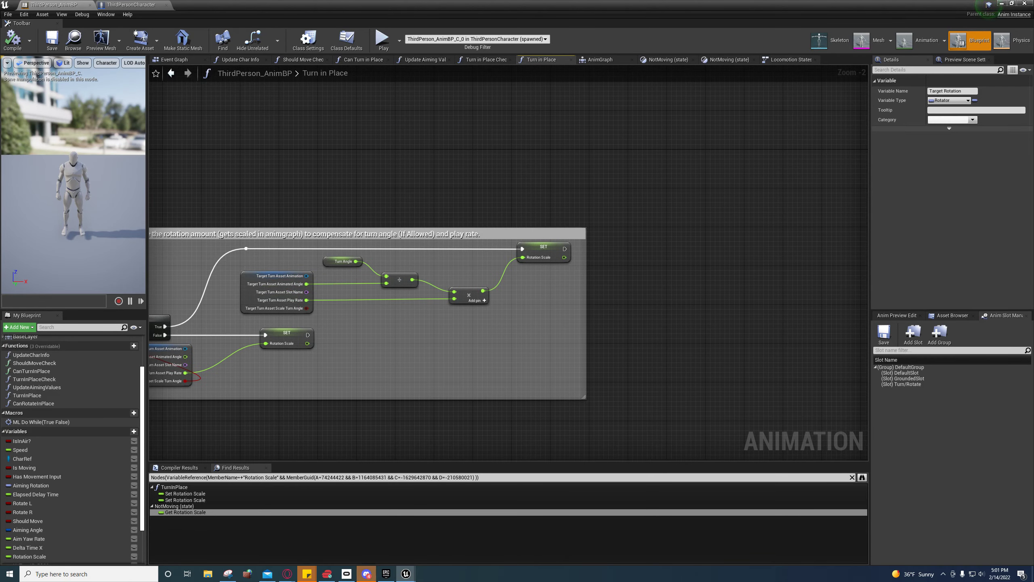
Step: Inspect the default values of the N_TurnIP L90, R90, L180 and R180 assets against the Step 4 rotation scale calculation
{"action": "right_click_drag", "start_coordinate": [206, 250], "coordinate": [536, 360]}
{"action": "left_click", "coordinate": [292, 231]}
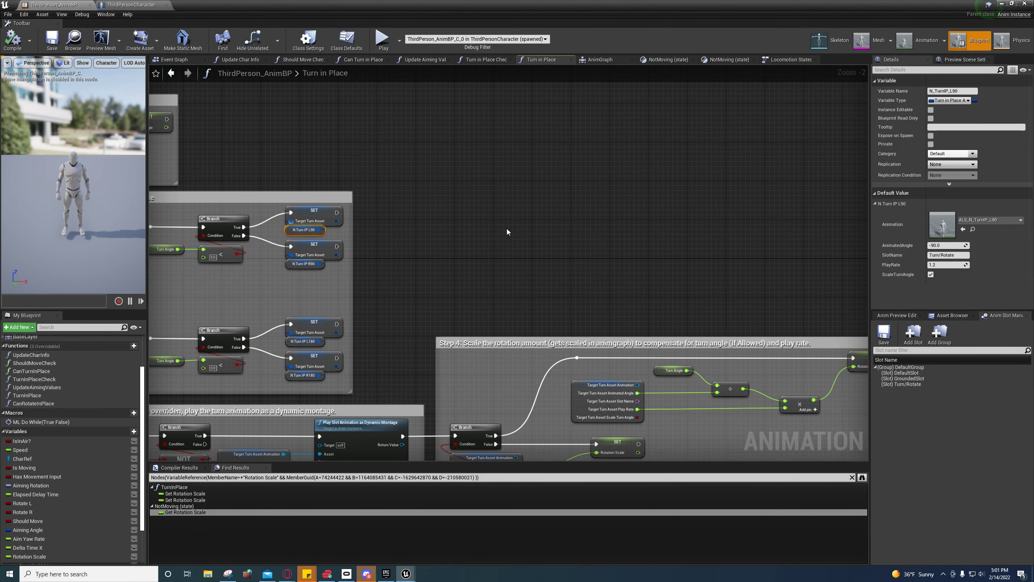
{"action": "left_click", "coordinate": [294, 263]}
{"action": "left_click", "coordinate": [290, 340]}
{"action": "left_click", "coordinate": [291, 376]}
{"action": "right_click_drag", "start_coordinate": [468, 363], "coordinate": [274, 289]}
{"action": "right_click_drag", "start_coordinate": [518, 344], "coordinate": [349, 299]}
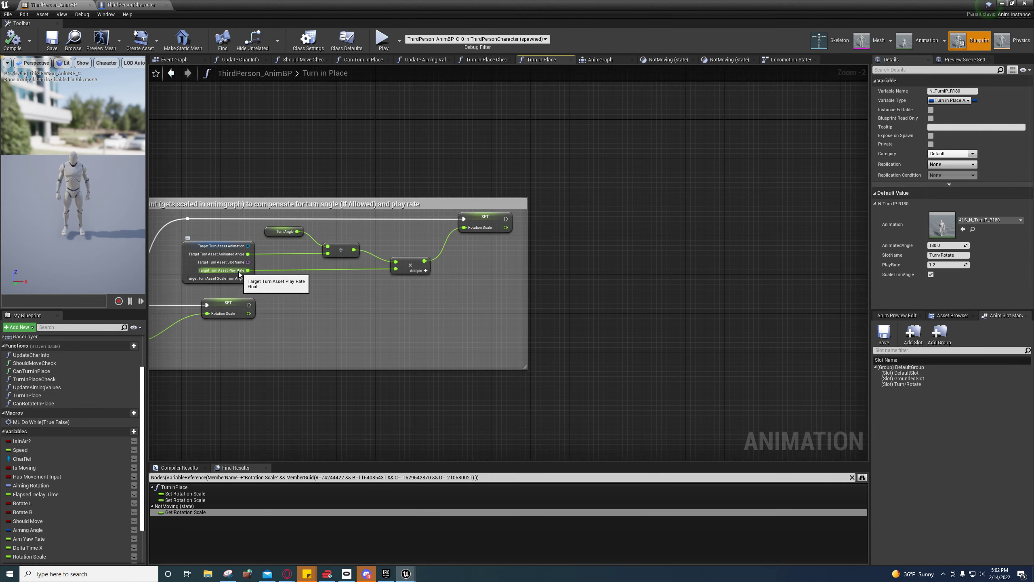
{"action": "right_click_drag", "start_coordinate": [290, 285], "coordinate": [453, 290]}
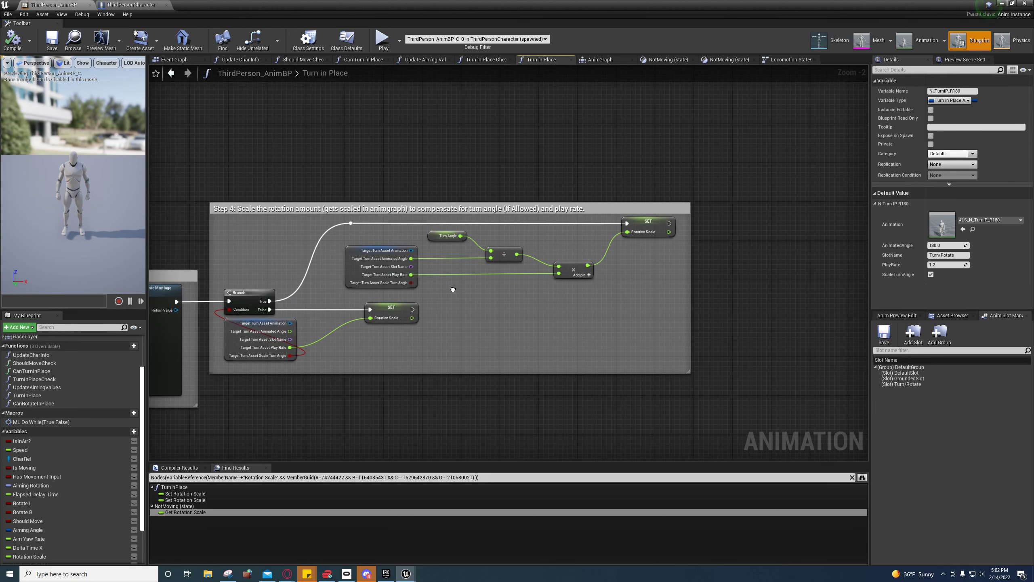
Step: Return to the NotMoving state and choose Scale as the apply mode of the Rotation Amount Modify Curve node
{"action": "left_click", "coordinate": [601, 58]}
{"action": "left_click", "coordinate": [668, 63]}
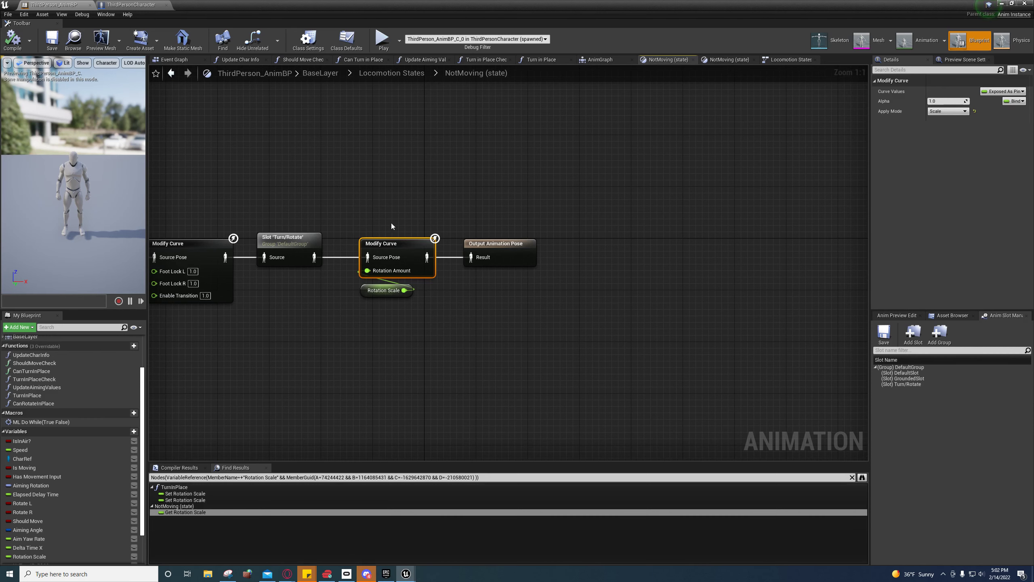
{"action": "right_click_drag", "start_coordinate": [378, 239], "coordinate": [451, 257]}
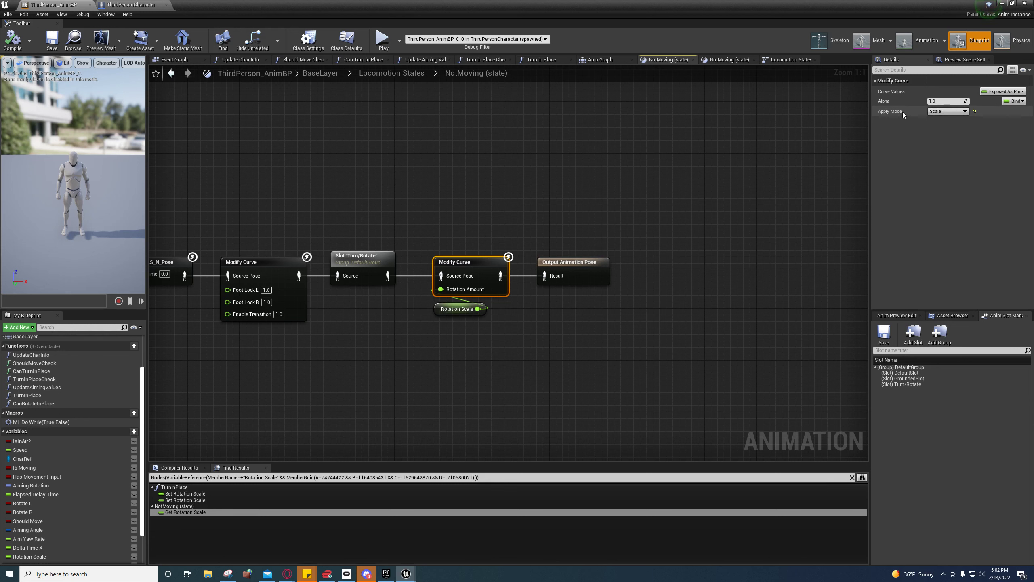
{"action": "left_click", "coordinate": [949, 111]}
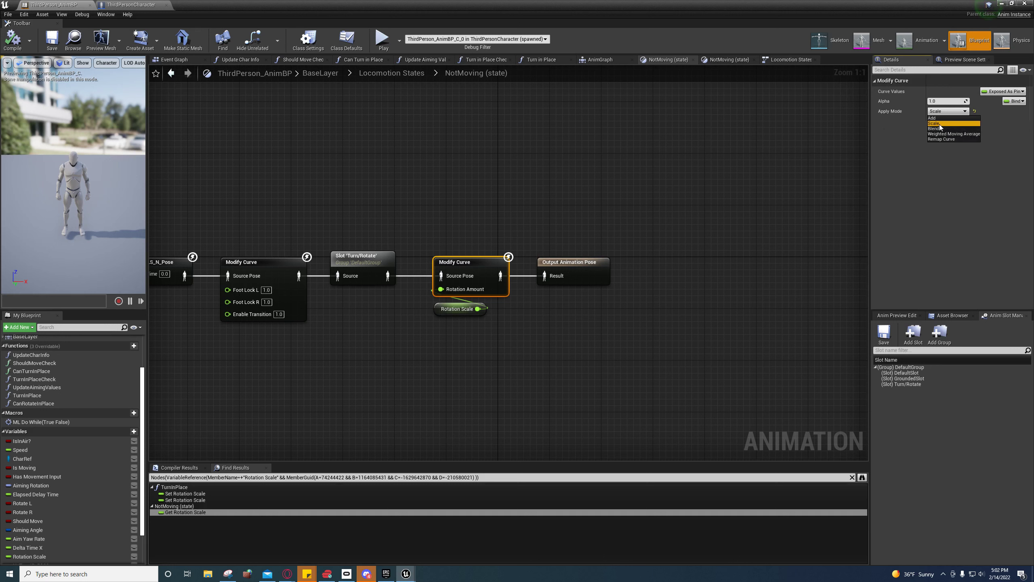
{"action": "left_click", "coordinate": [962, 124]}
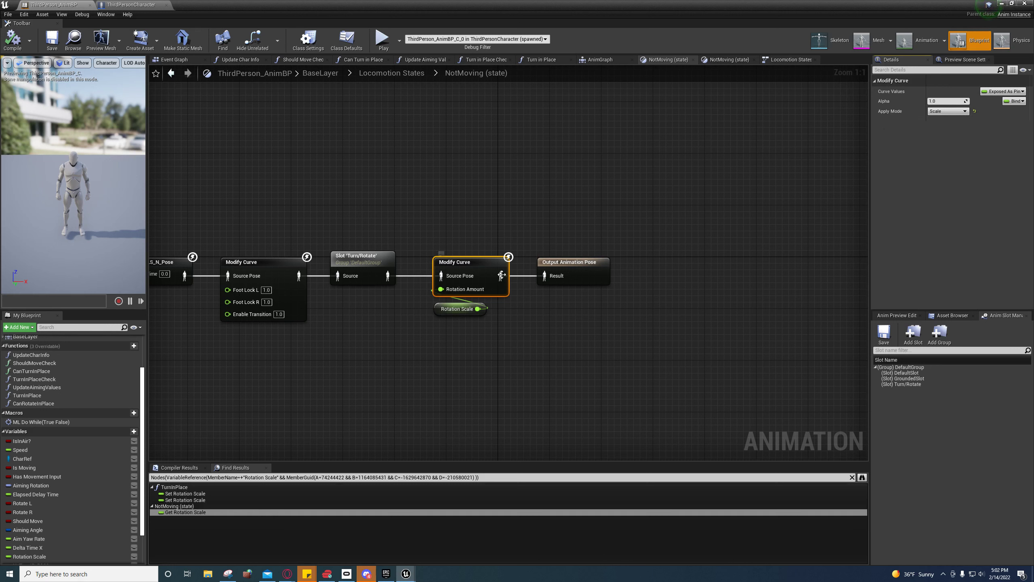
Step: Review the apply mode options of the Rotation Amount Modify Curve node and its place in the NotMoving pose chain
{"action": "left_click", "coordinate": [936, 114]}
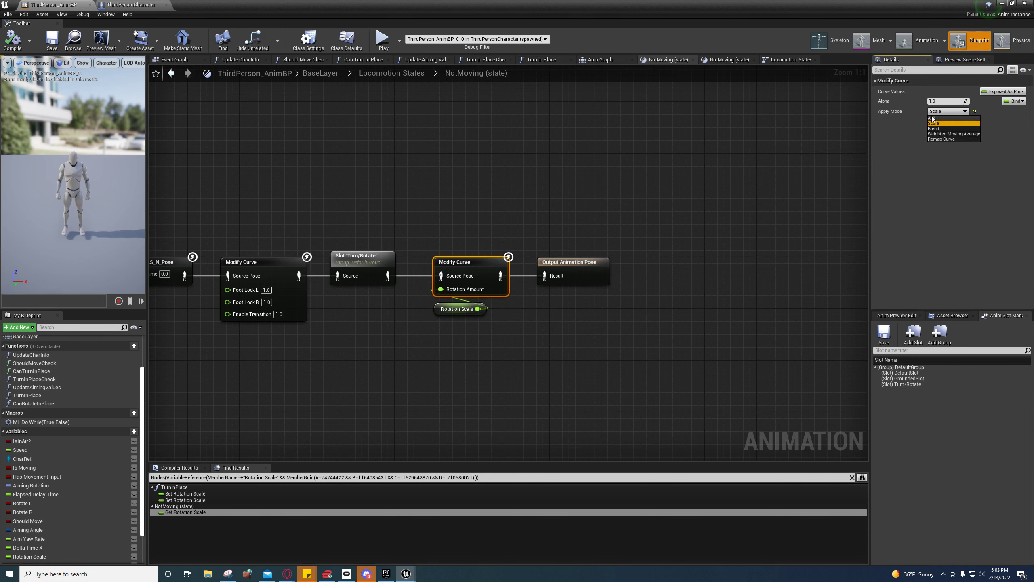
{"action": "left_click", "coordinate": [948, 111]}
{"action": "right_click_drag", "start_coordinate": [507, 346], "coordinate": [494, 322]}
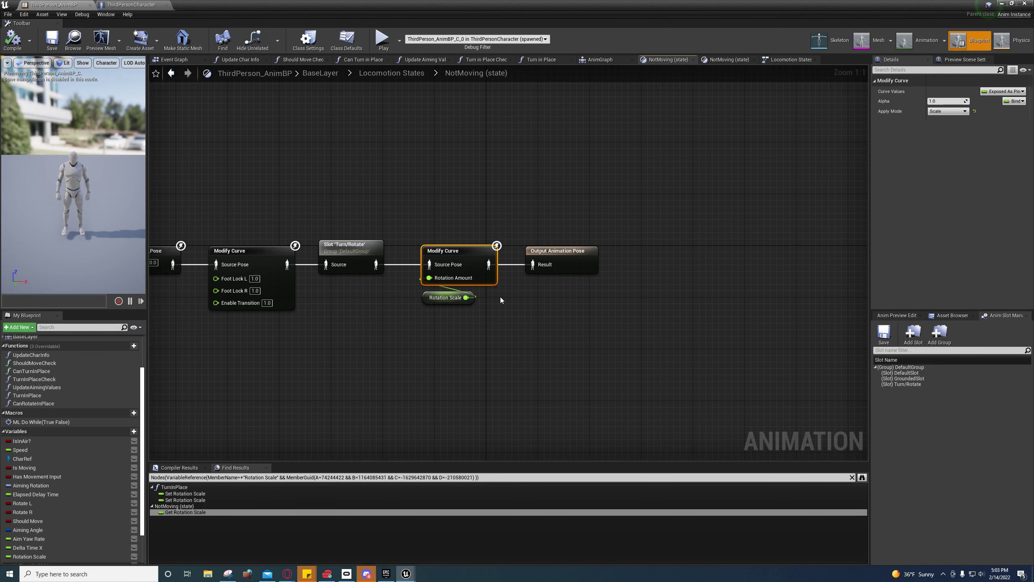
{"action": "right_click_drag", "start_coordinate": [530, 311], "coordinate": [517, 360]}
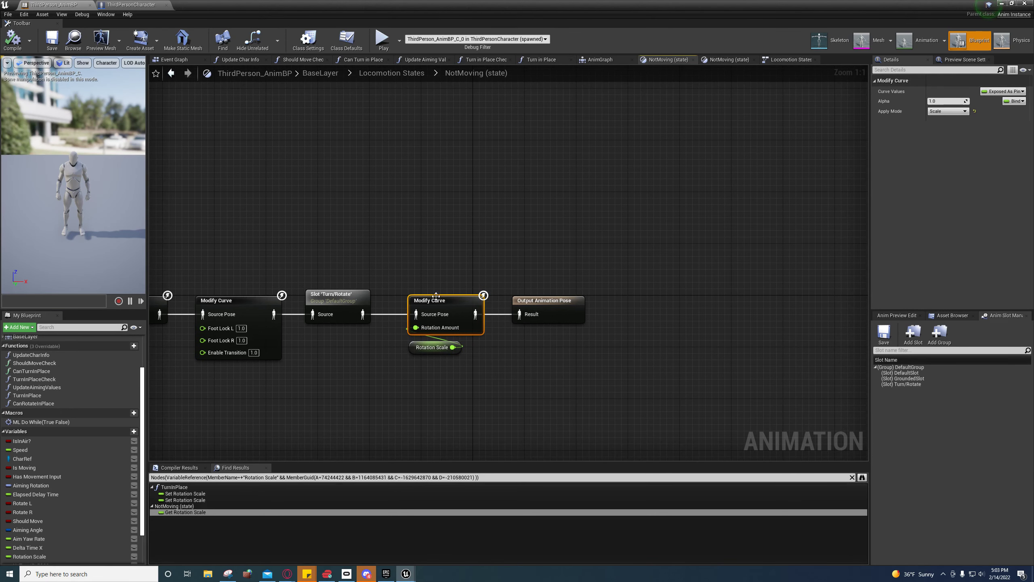
{"action": "right_click_drag", "start_coordinate": [433, 297], "coordinate": [468, 232]}
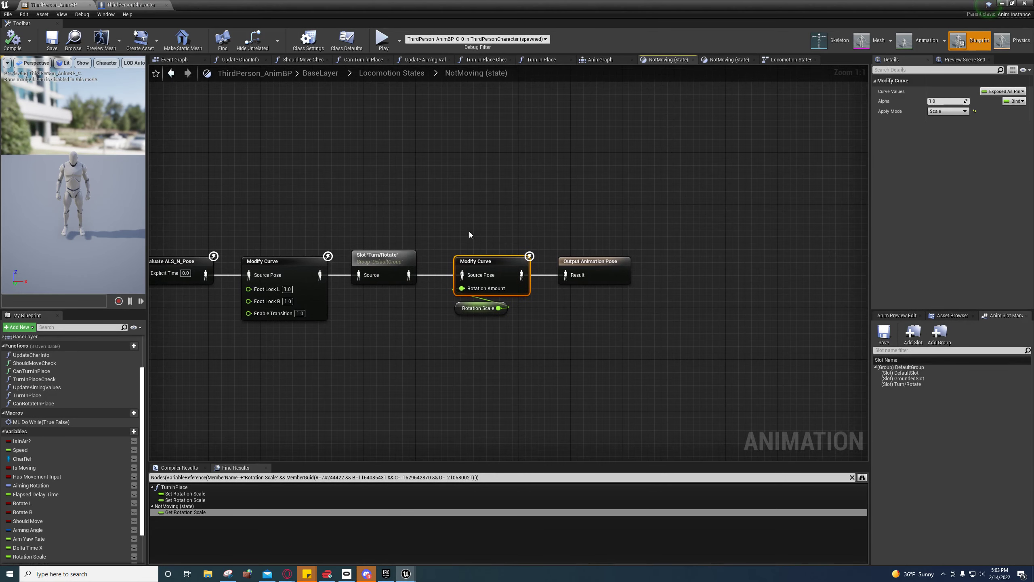